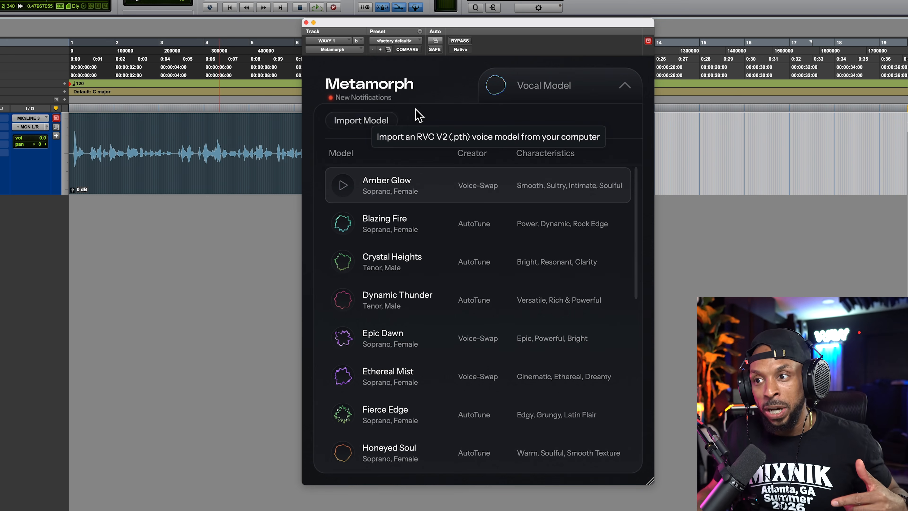
# Step: Collapse the vocal model list and try the Range Matching switch, restoring its original setting
pyautogui.click(442, 96)
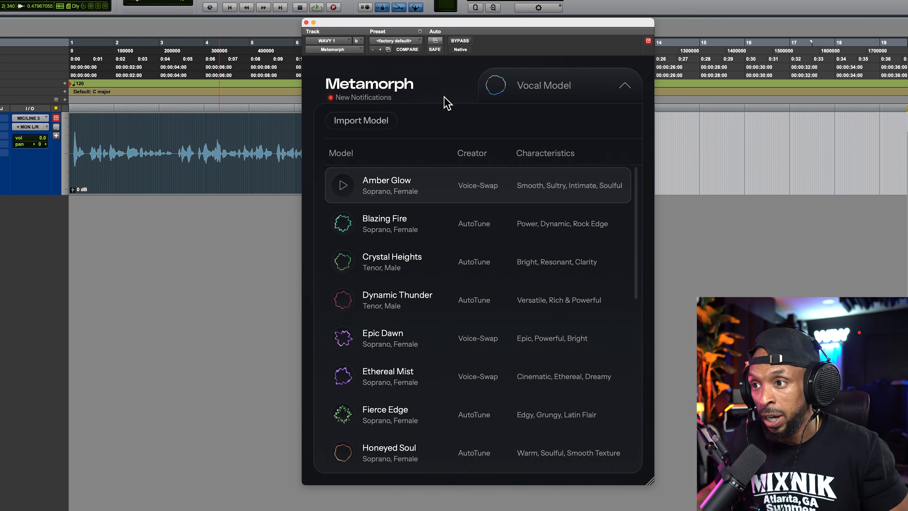
pyautogui.click(631, 89)
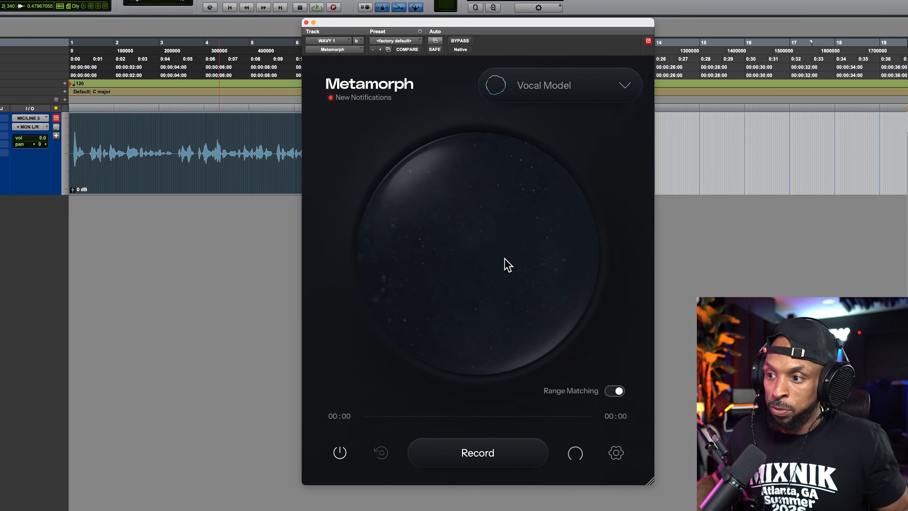
pyautogui.click(617, 393)
pyautogui.click(616, 393)
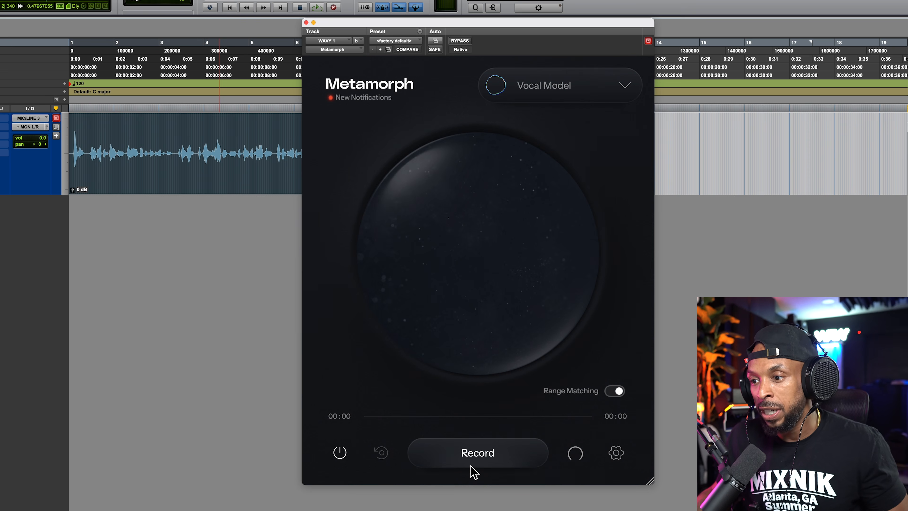
# Step: Record the track's vocal clip into Metamorph while the session plays
pyautogui.click(463, 462)
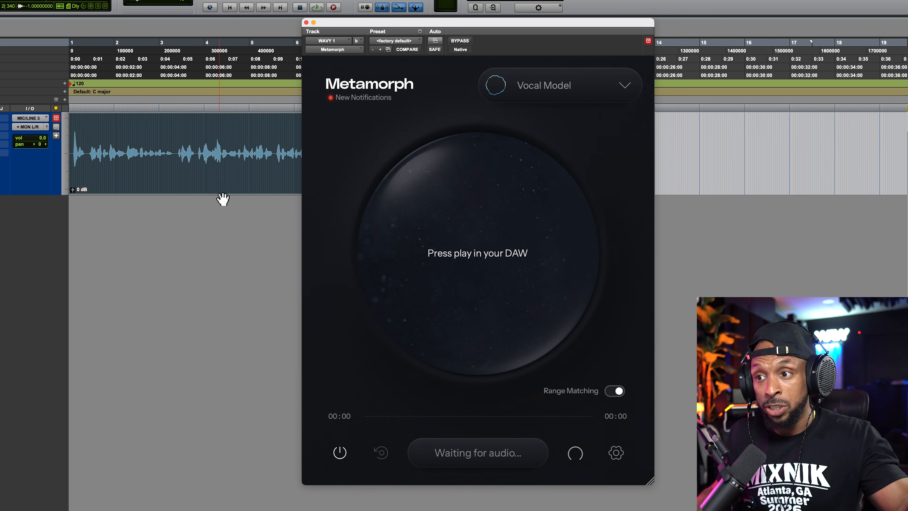
pyautogui.click(500, 454)
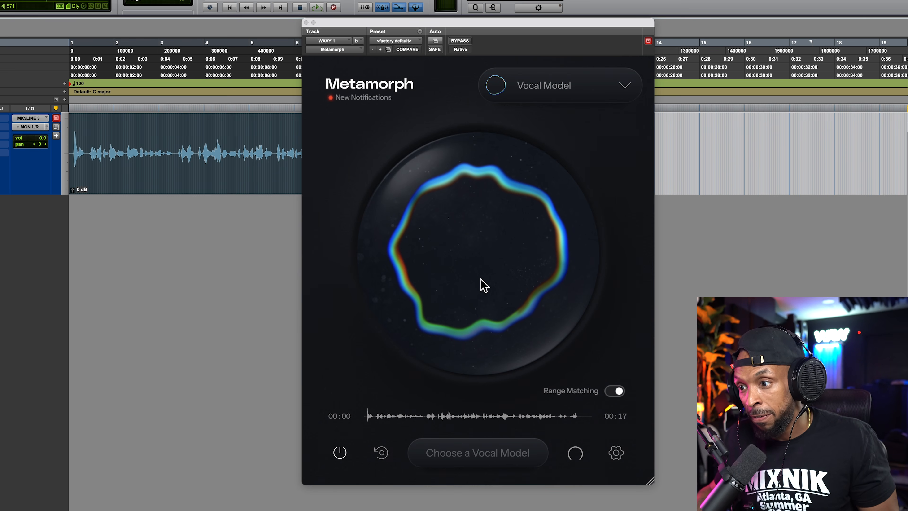
# Step: Check the mix control and review Metamorph's settings page, closing it without changes
pyautogui.moveTo(584, 461)
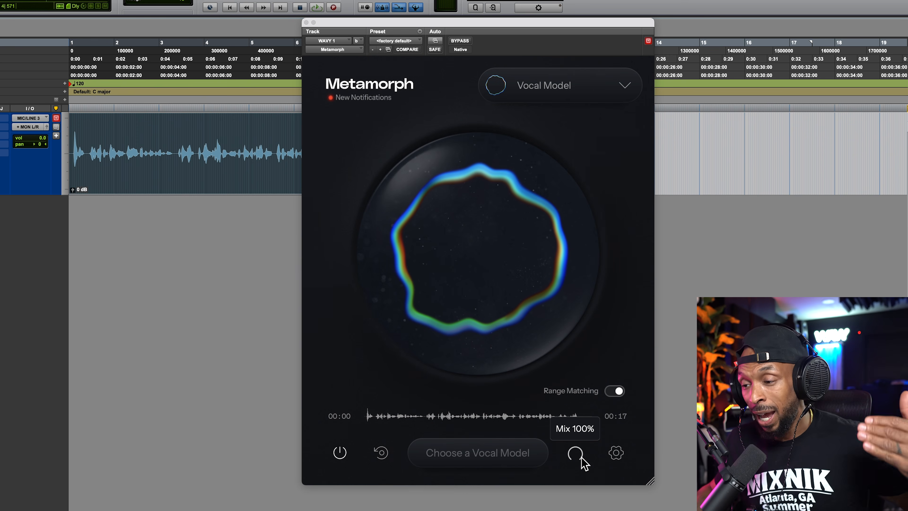
pyautogui.click(617, 459)
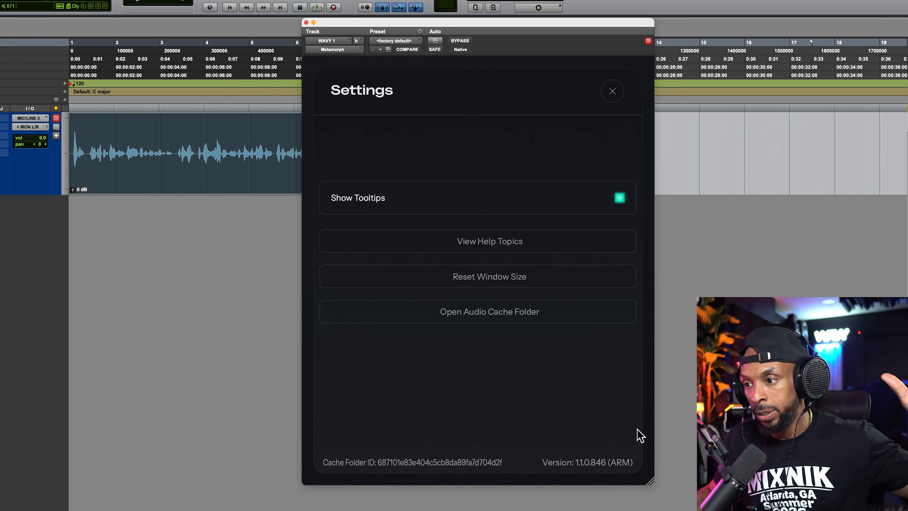
pyautogui.click(616, 93)
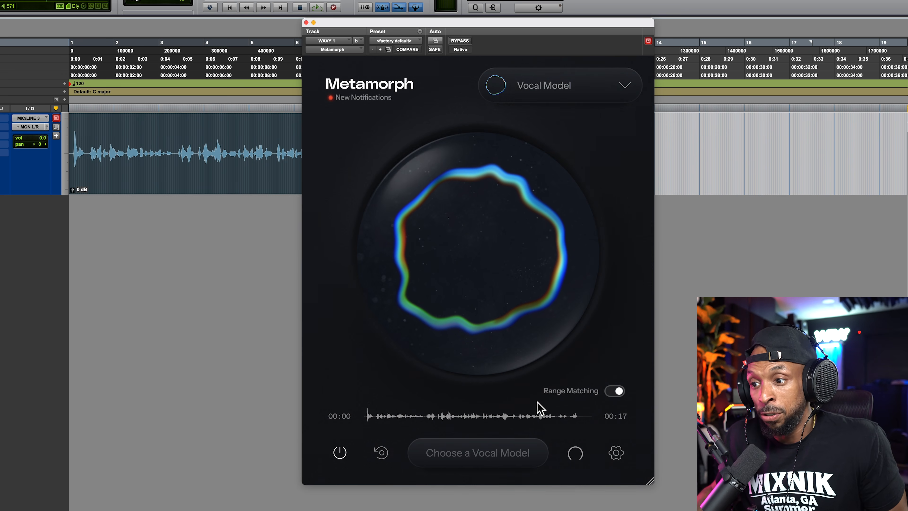
# Step: Browse the whole vocal model list and preview Amber Glow, Blazing Fire, Dynamic Thunder and Ethereal Mist
pyautogui.click(617, 94)
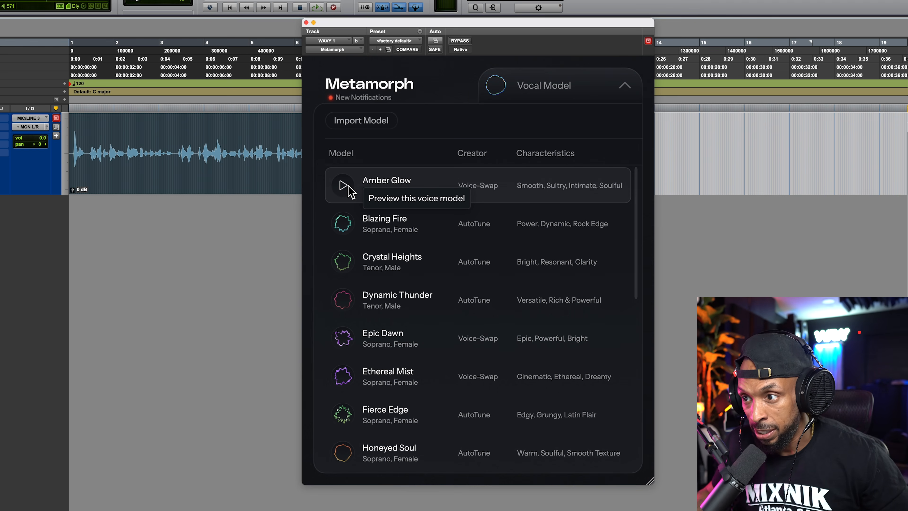
pyautogui.click(344, 189)
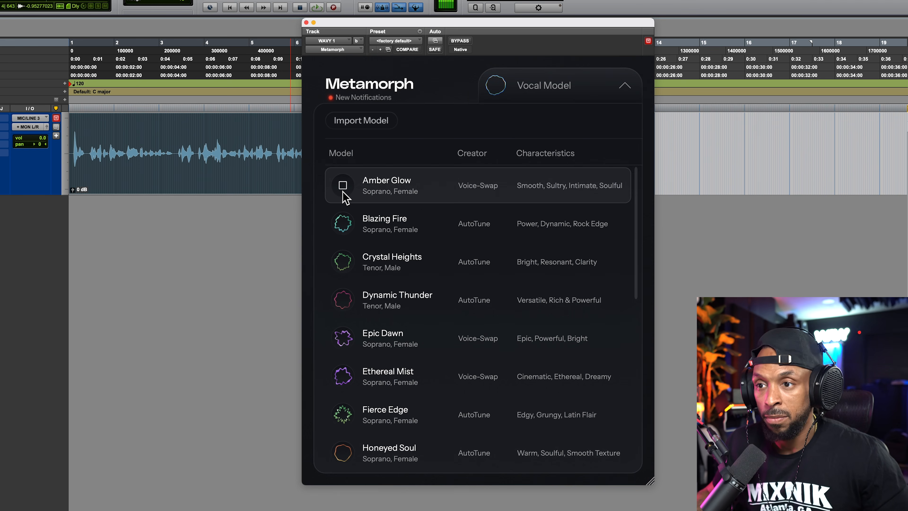
pyautogui.click(345, 229)
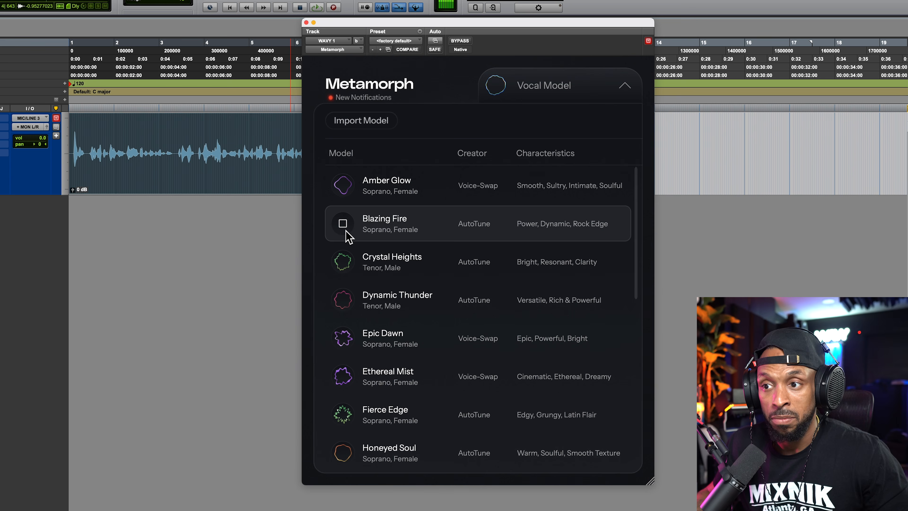
pyautogui.click(343, 299)
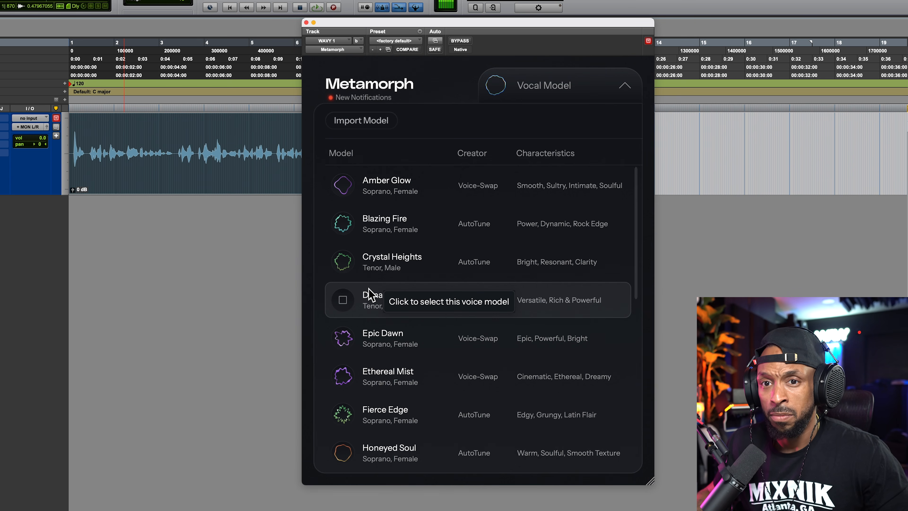
pyautogui.click(343, 377)
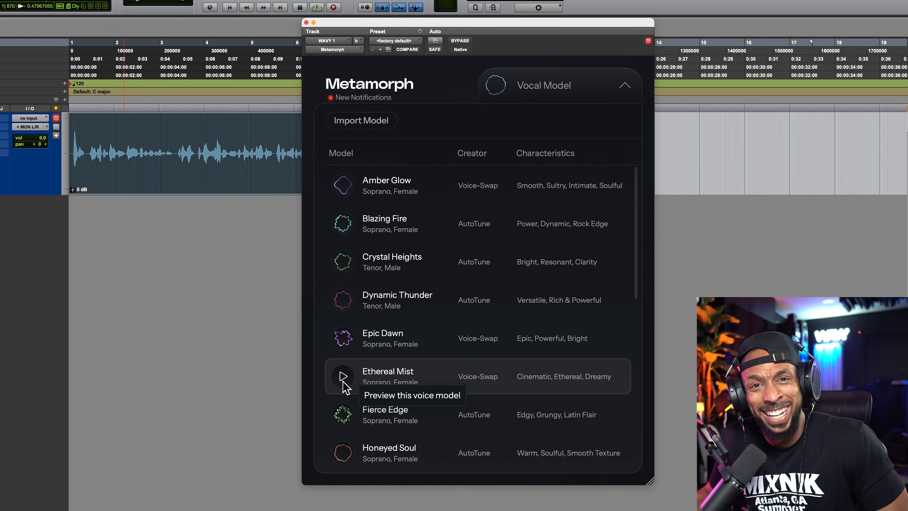
pyautogui.scroll(-5, 356, 446)
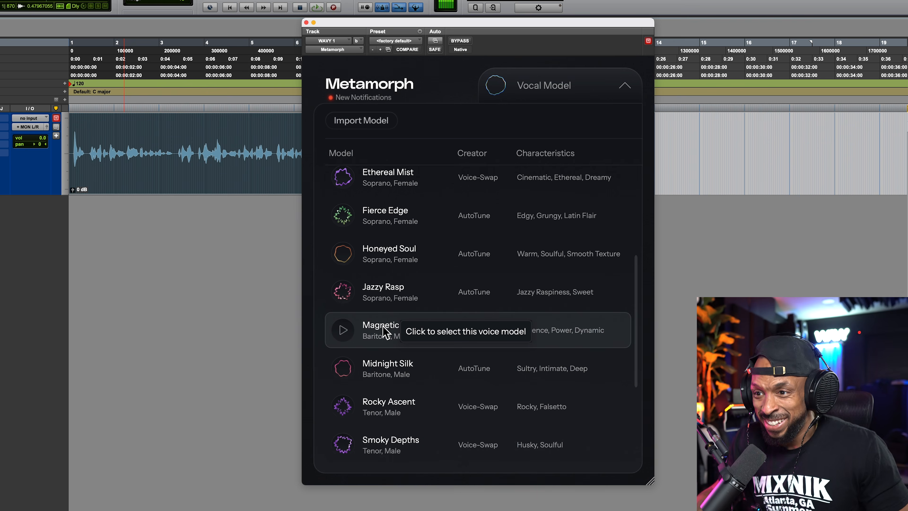
pyautogui.scroll(-5, 345, 357)
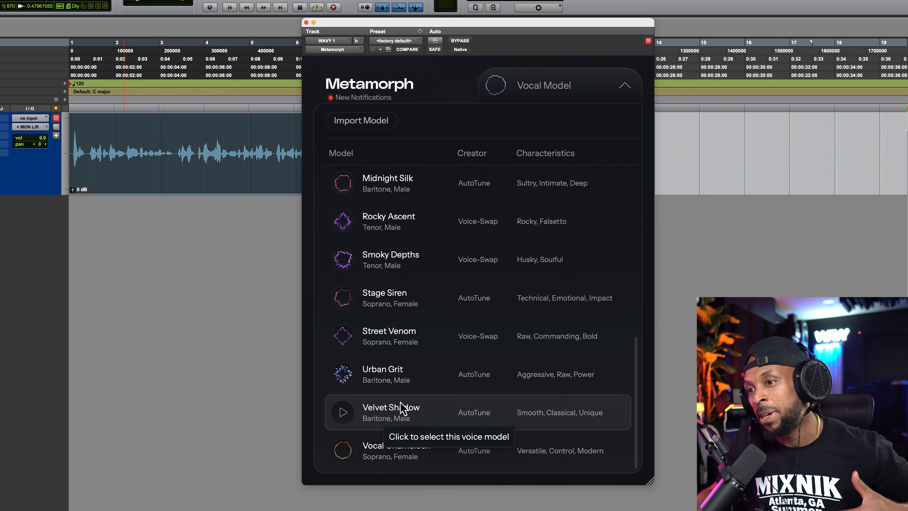
pyautogui.scroll(9, 394, 376)
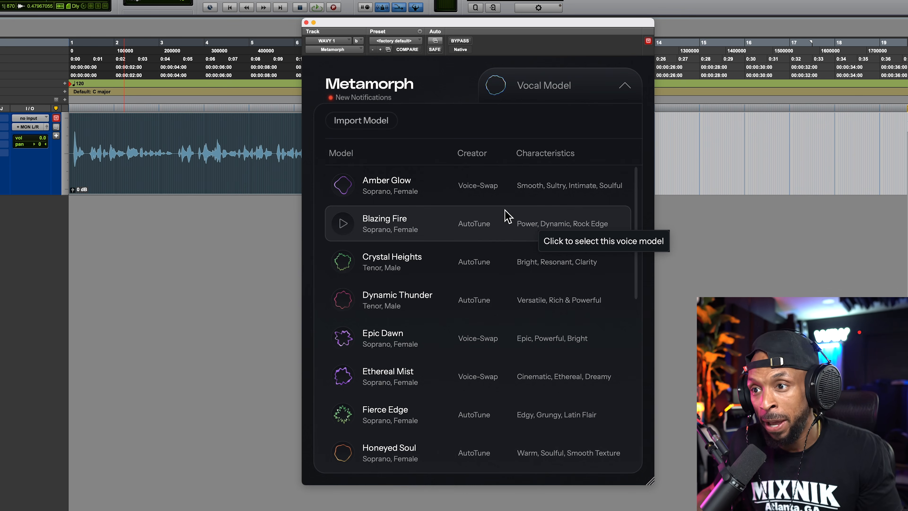
# Step: Accept the third-party model user agreement and import RJ-(aggressive).pth from its folder in RVC MODELS
pyautogui.click(368, 122)
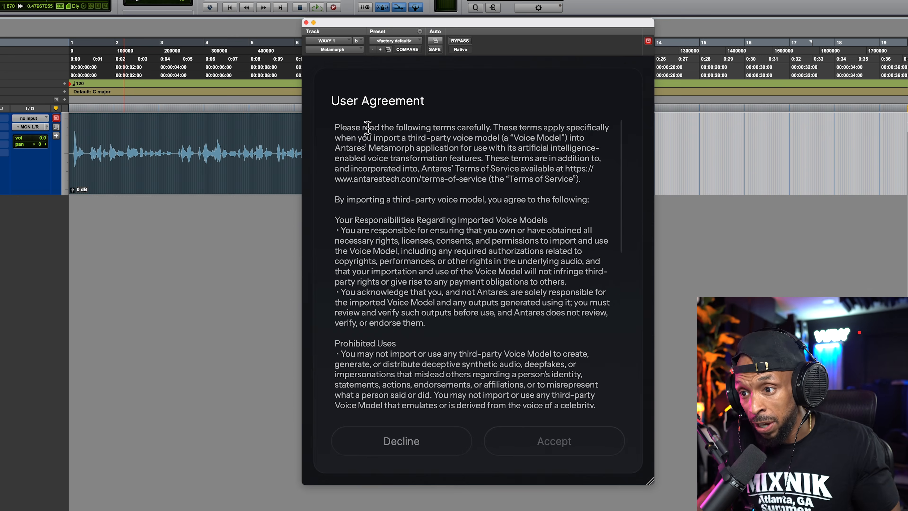
pyautogui.scroll(-15, 367, 127)
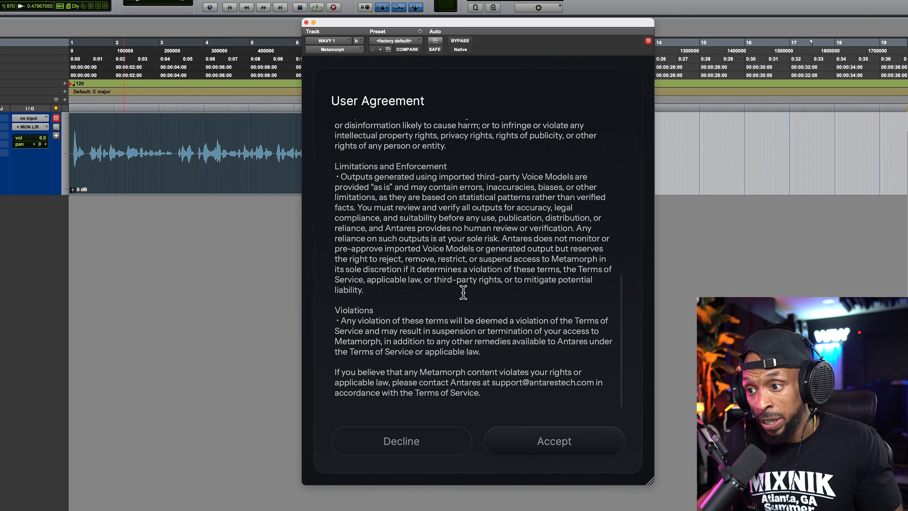
pyautogui.click(554, 442)
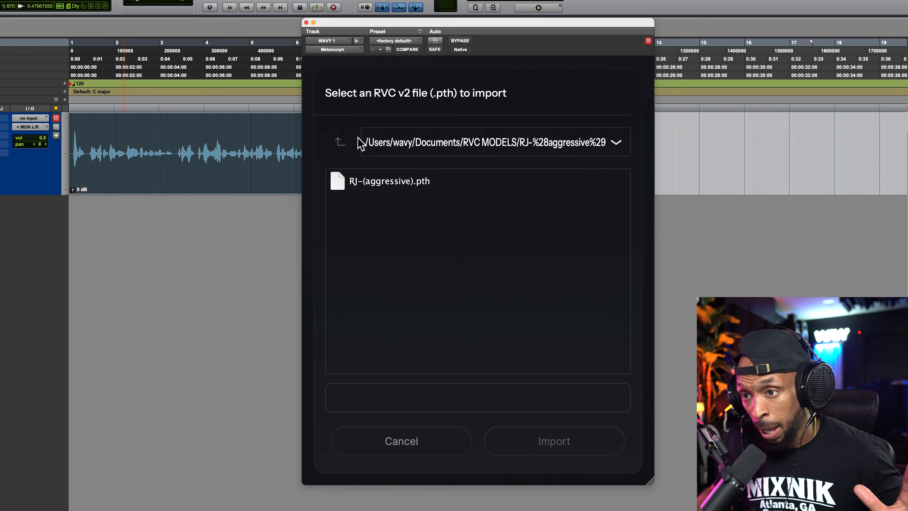
pyautogui.click(339, 145)
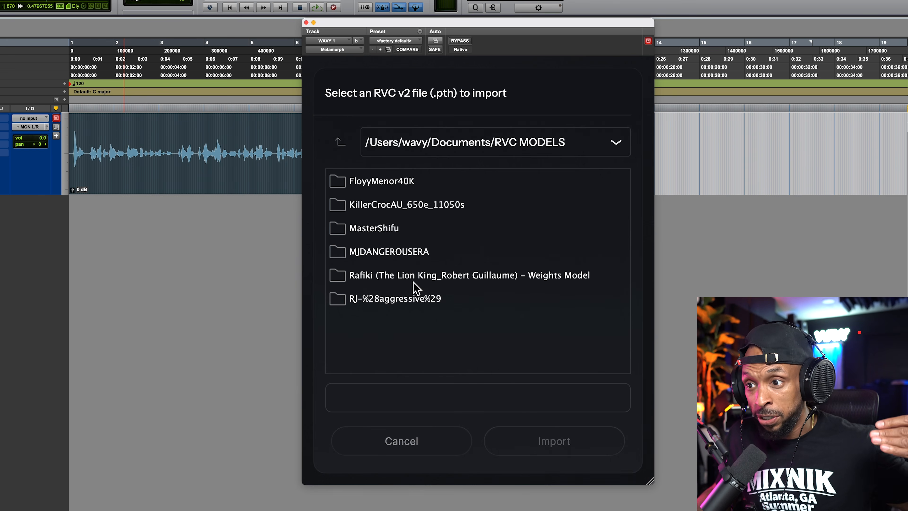
pyautogui.doubleClick(395, 302)
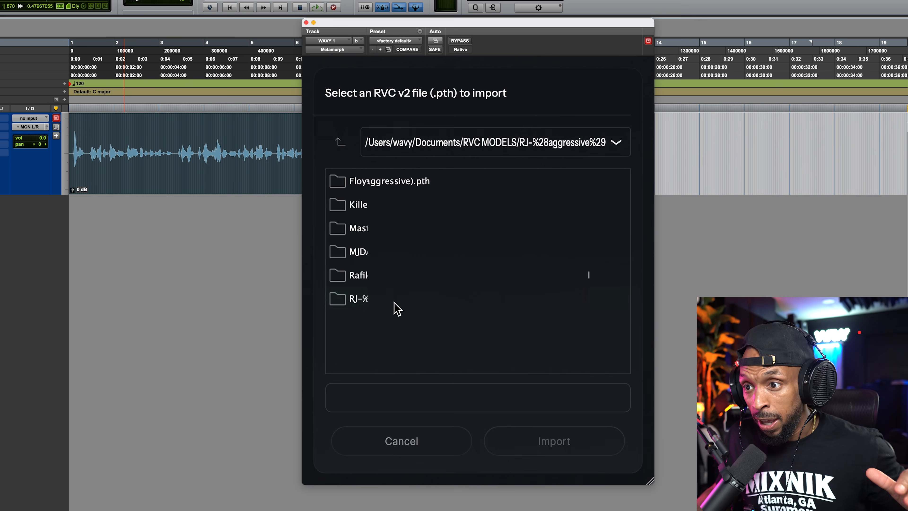
pyautogui.doubleClick(387, 184)
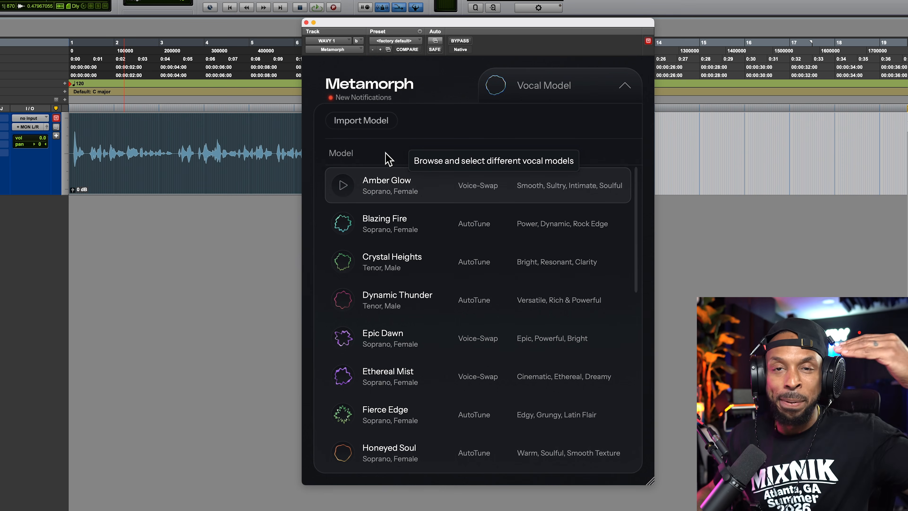
# Step: Rename the imported RJ-(aggressive) model to WAVY 1, give it the blue color and save it
pyautogui.scroll(-10, 442, 409)
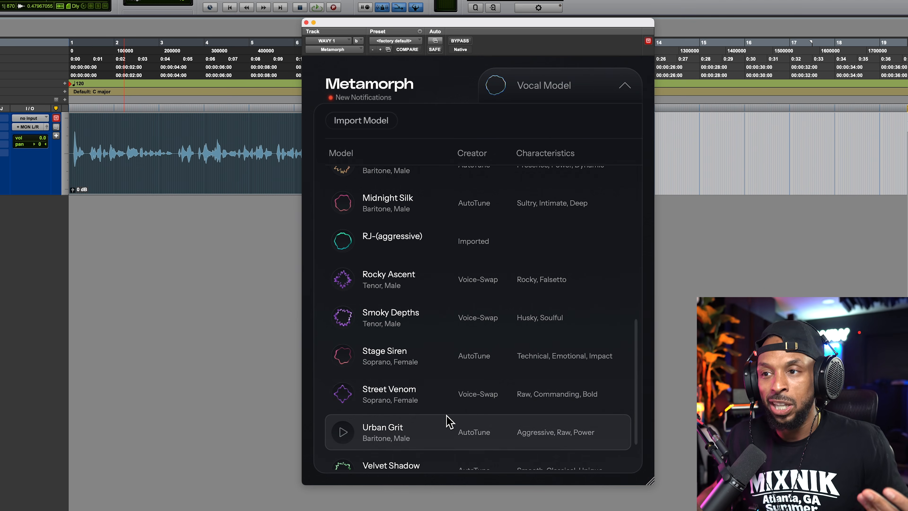
pyautogui.scroll(-2, 451, 411)
pyautogui.scroll(5, 456, 361)
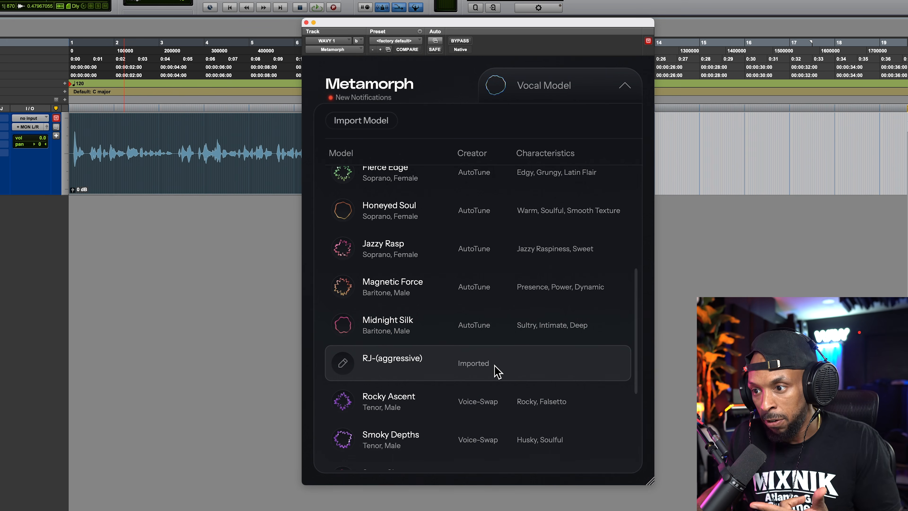
pyautogui.click(343, 362)
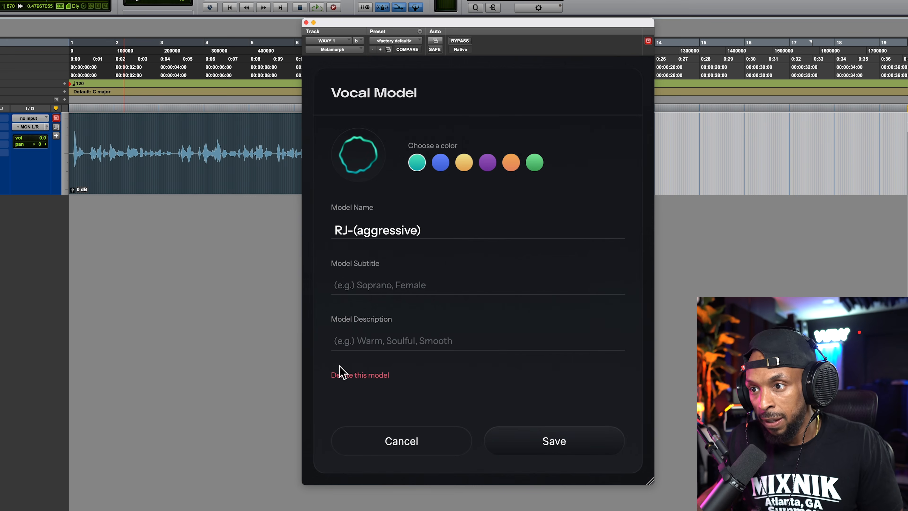
pyautogui.tripleClick(407, 231)
pyautogui.write('WAVY 1')
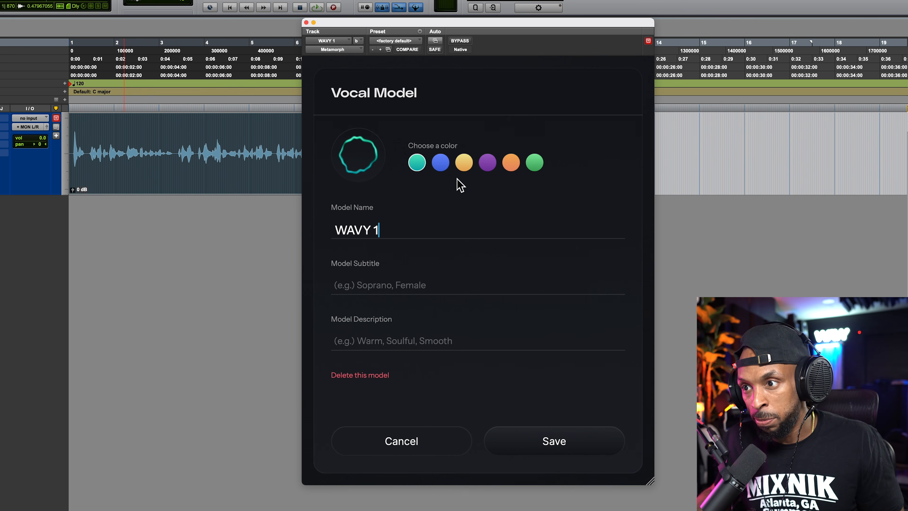
pyautogui.click(442, 164)
pyautogui.click(574, 440)
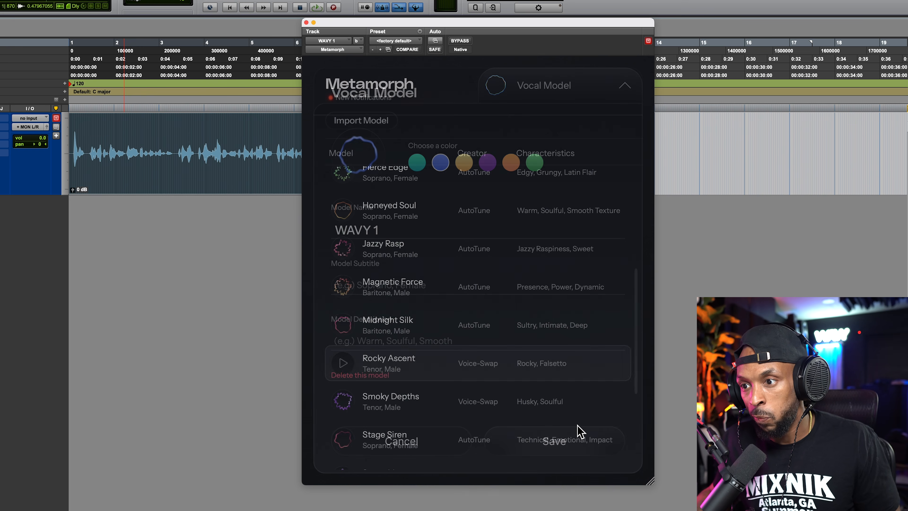
# Step: Select the imported WAVY 1 vocal model and transform the recorded vocal with it
pyautogui.scroll(-5, 510, 418)
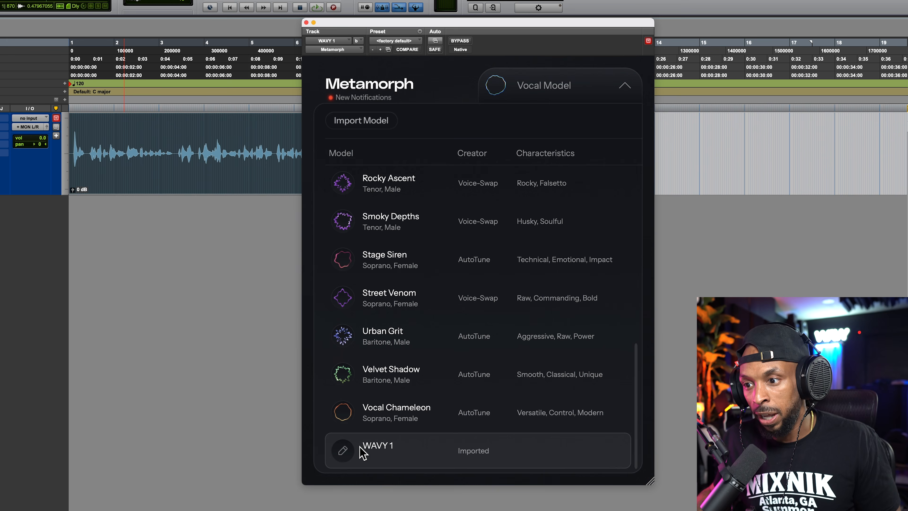
pyautogui.click(429, 451)
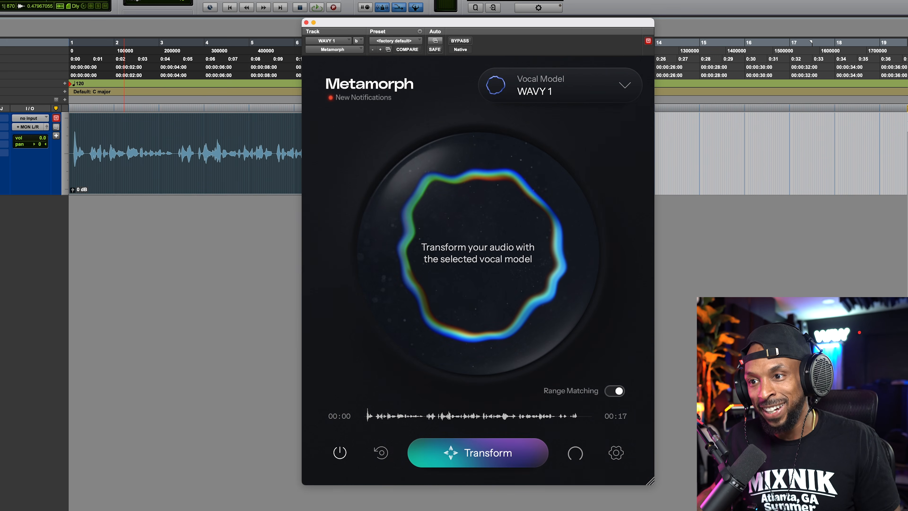
pyautogui.click(463, 462)
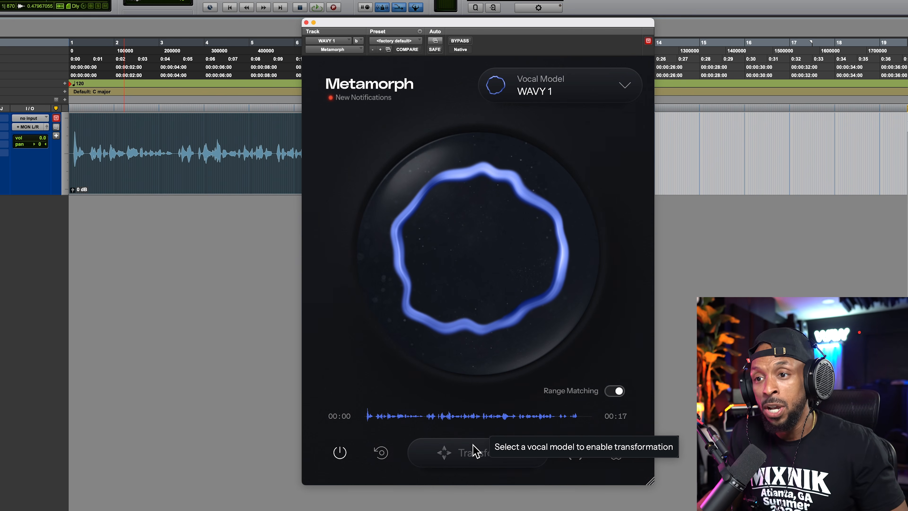
# Step: Play back the transformed vocal to hear the result, and stop playback
pyautogui.press('space')
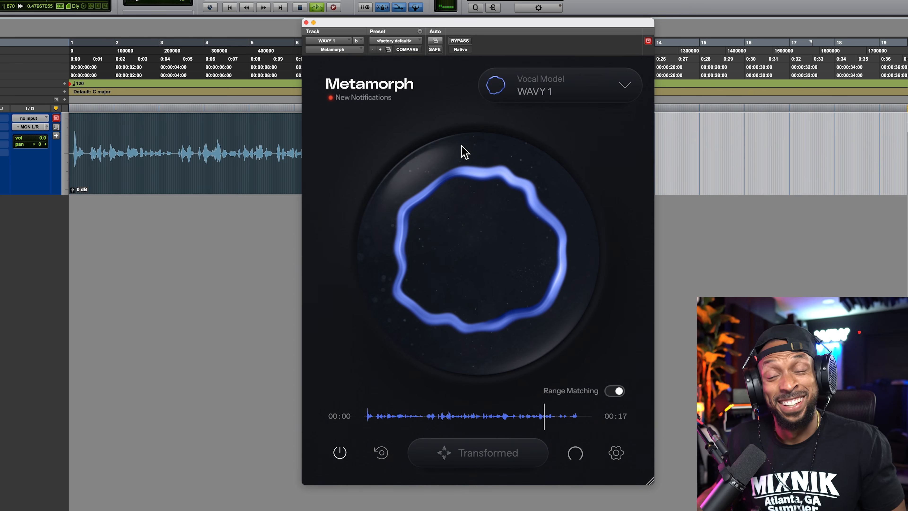
pyautogui.click(583, 31)
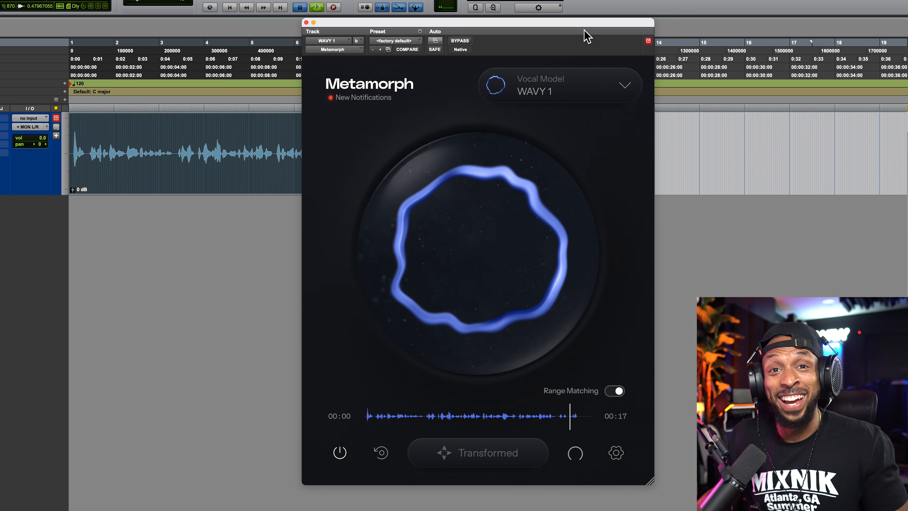
pyautogui.press('space')
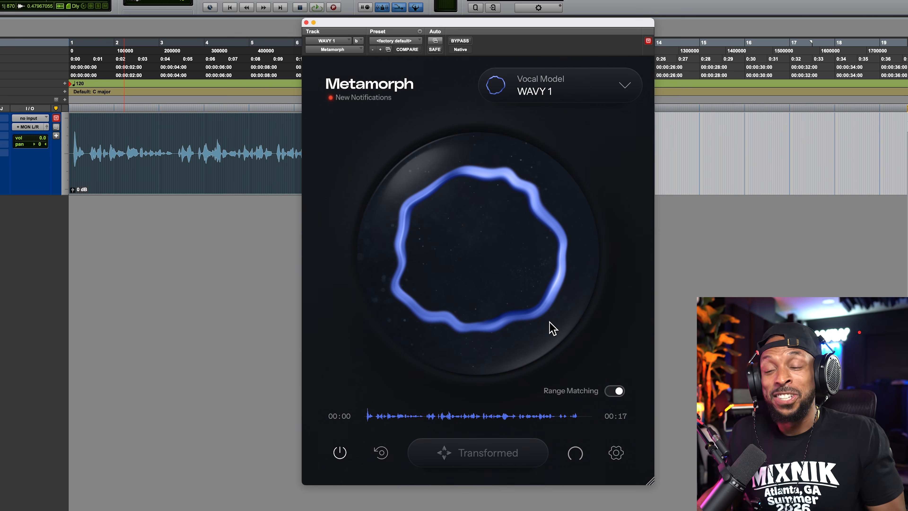
# Step: Place the transformed audio from Metamorph on a new track below the original at the session start, and enlarge that track's height
pyautogui.moveTo(511, 426)
pyautogui.mouseDown()
pyautogui.moveTo(445, 415)
pyautogui.moveTo(186, 231)
pyautogui.moveTo(461, 501)
pyautogui.moveTo(466, 420)
pyautogui.moveTo(350, 384)
pyautogui.moveTo(98, 240)
pyautogui.moveTo(74, 240)
pyautogui.mouseUp()
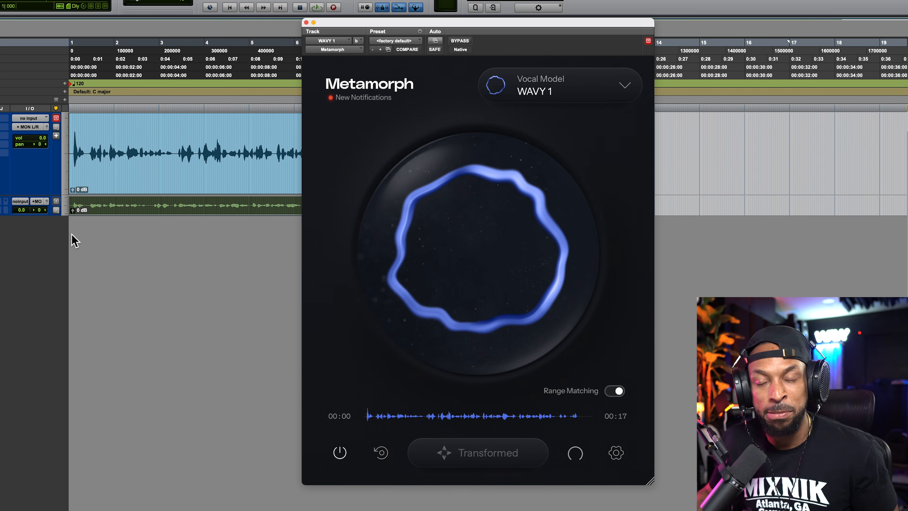
pyautogui.moveTo(58, 217); pyautogui.dragTo(52, 268)
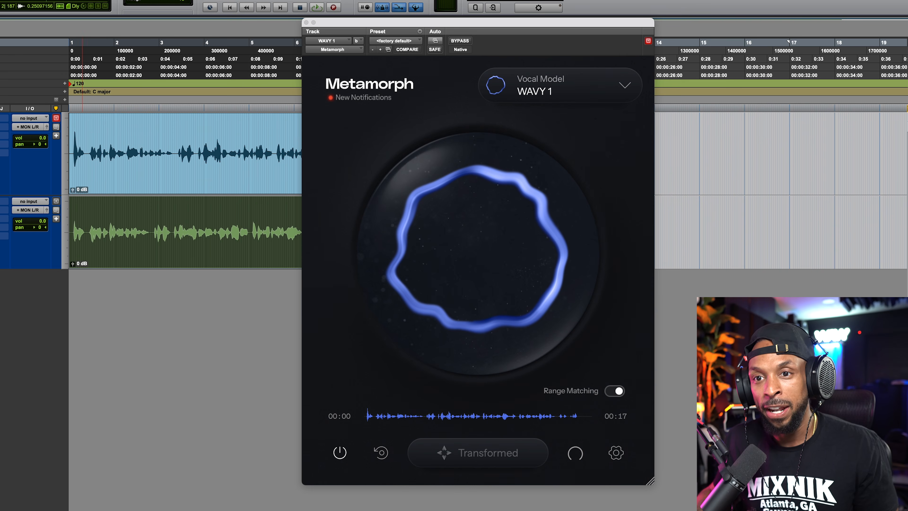
# Step: Play back the session from the start with the WAVY 1 transformation and stop playback
pyautogui.press('space')
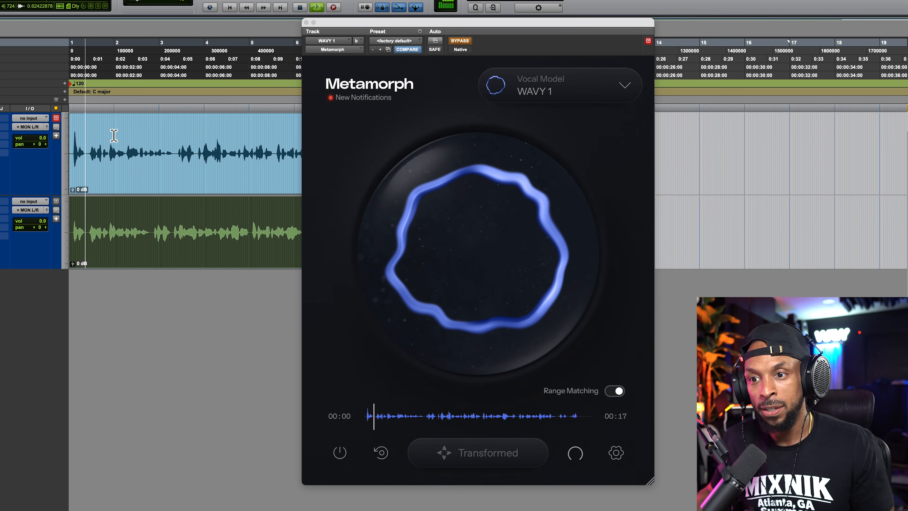
pyautogui.press('space')
pyautogui.press('space')
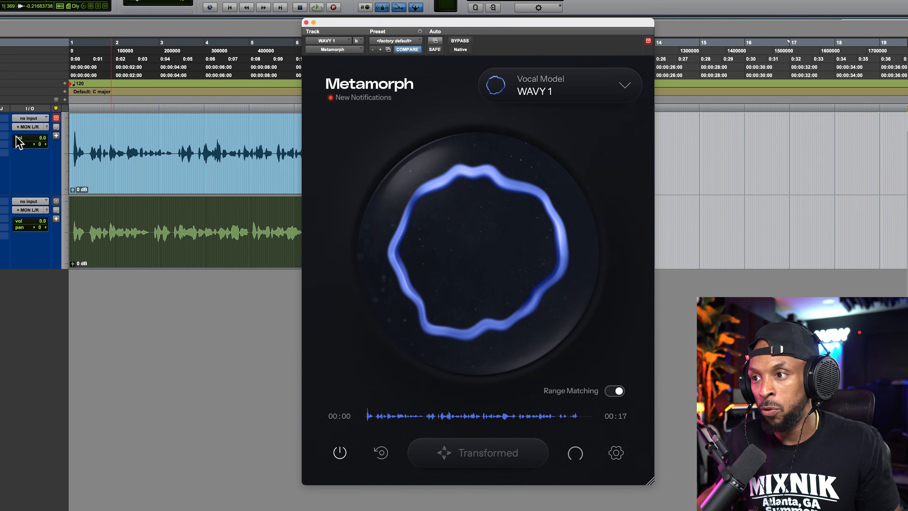
# Step: Select the Stage Siren vocal model and transform the recorded vocal with it
pyautogui.click(591, 95)
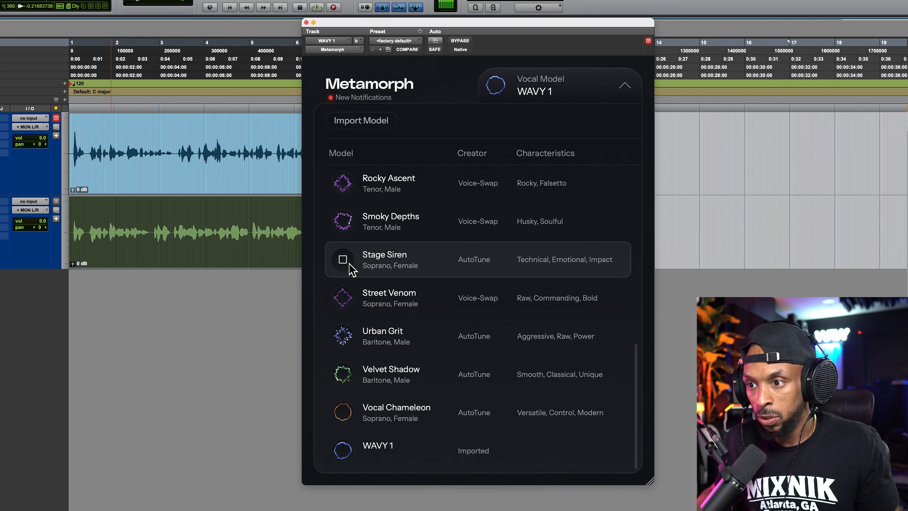
pyautogui.click(441, 270)
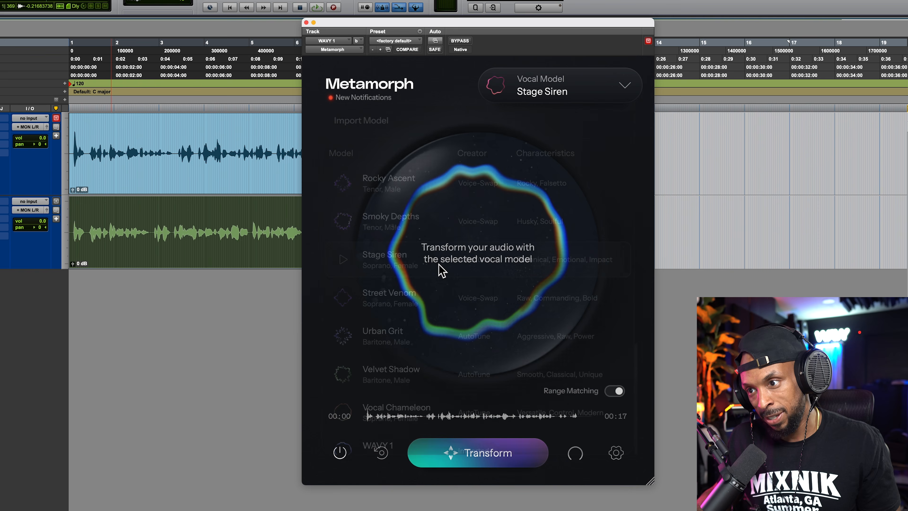
pyautogui.click(480, 464)
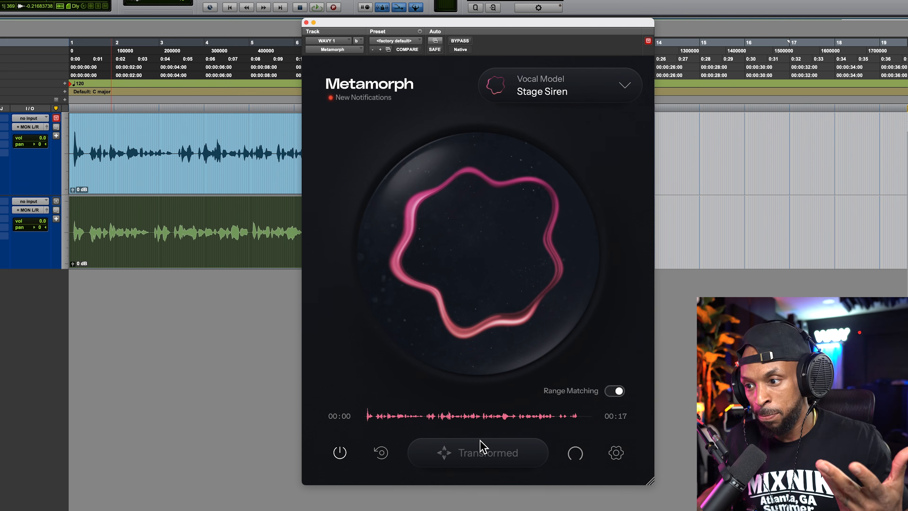
# Step: Play back the Stage Siren version of the vocal to hear the result, and stop playback
pyautogui.press('space')
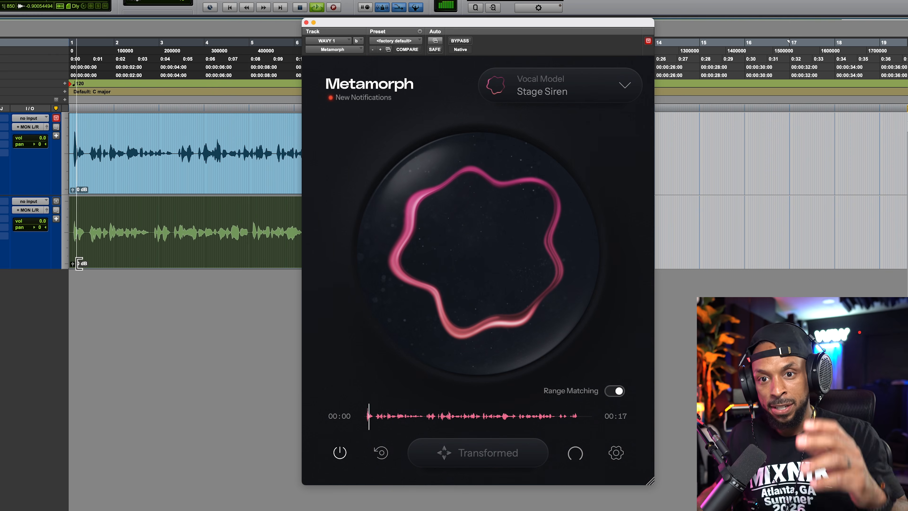
pyautogui.press('space')
pyautogui.press('space')
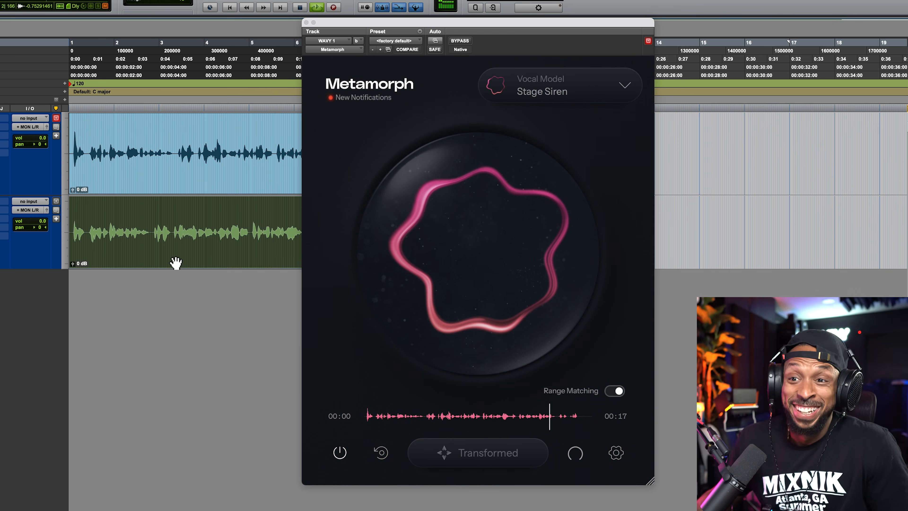
pyautogui.press('space')
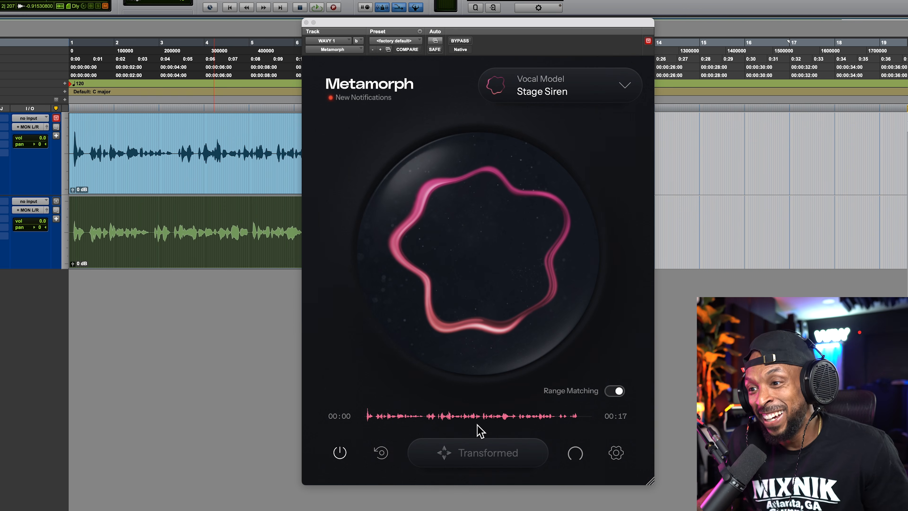
# Step: Place the Stage Siren audio on a new track at the session start and enlarge the collapsed green track above it
pyautogui.moveTo(480, 426); pyautogui.dragTo(73, 314)
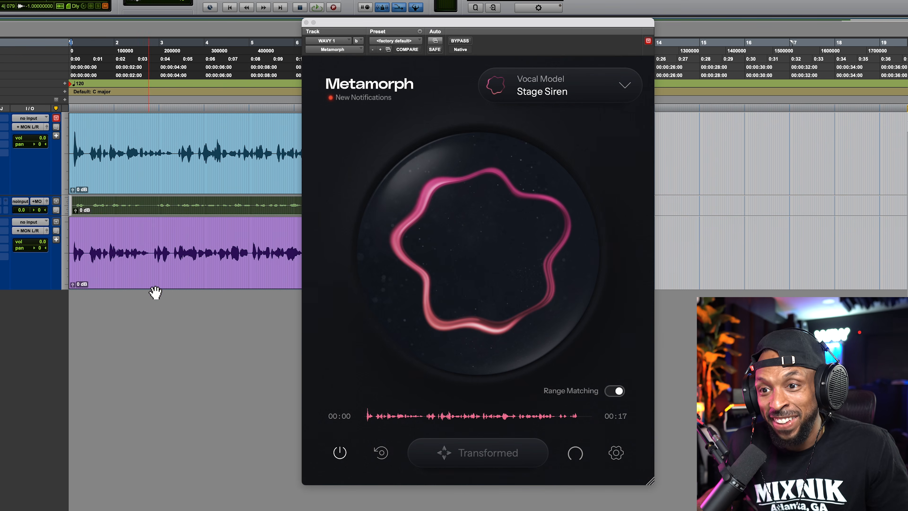
pyautogui.click(150, 211)
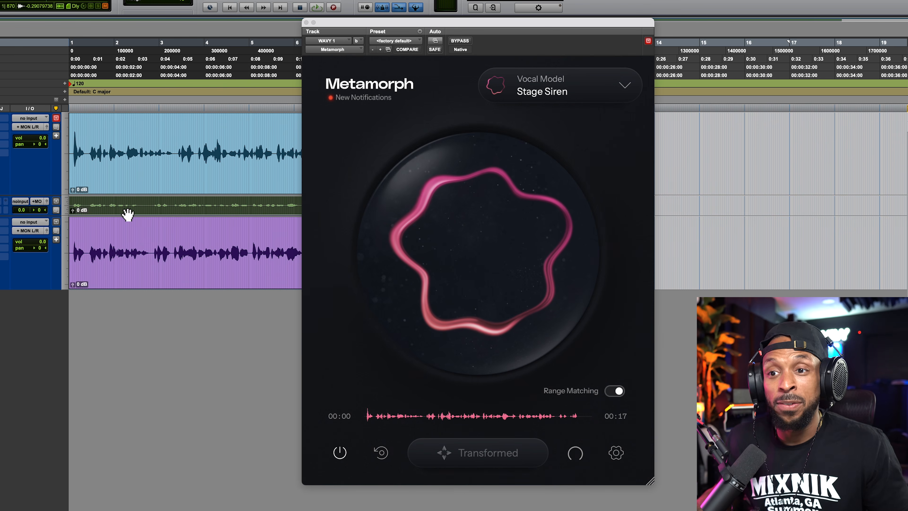
pyautogui.click(113, 203)
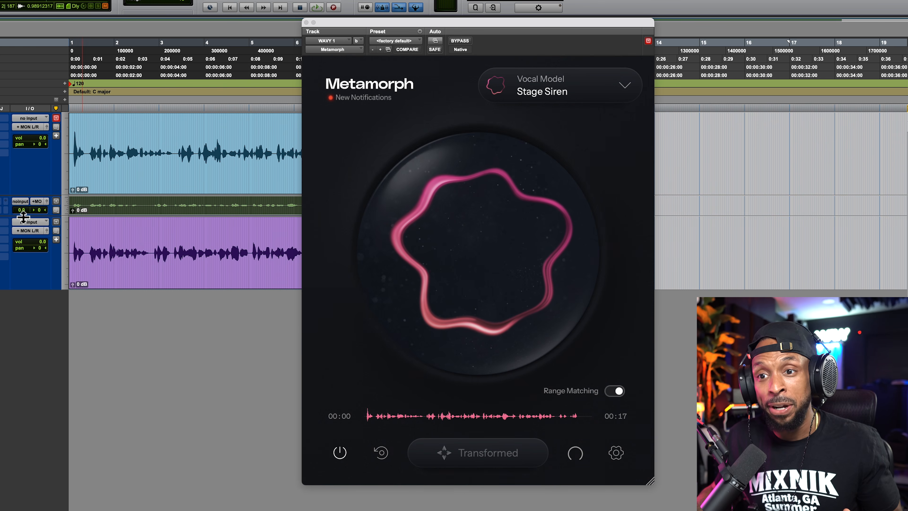
pyautogui.moveTo(7, 215); pyautogui.dragTo(7, 255)
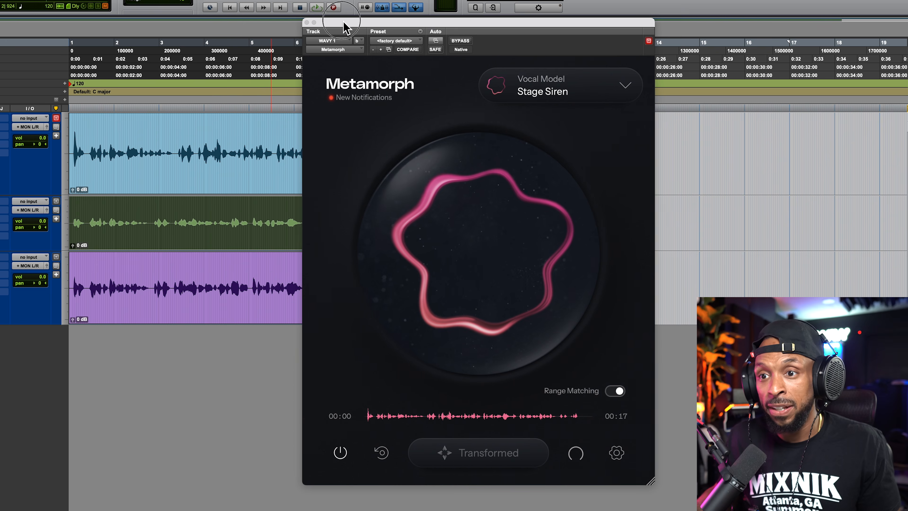
pyautogui.moveTo(333, 31); pyautogui.dragTo(426, 34)
# Step: Try to trim the opening phrase off the start of the original vocal clip
pyautogui.click(86, 142)
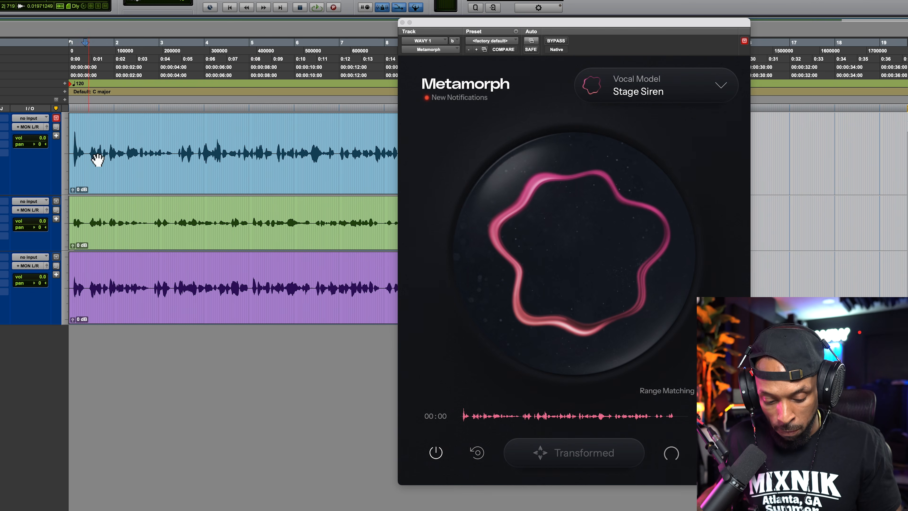
pyautogui.press('a')
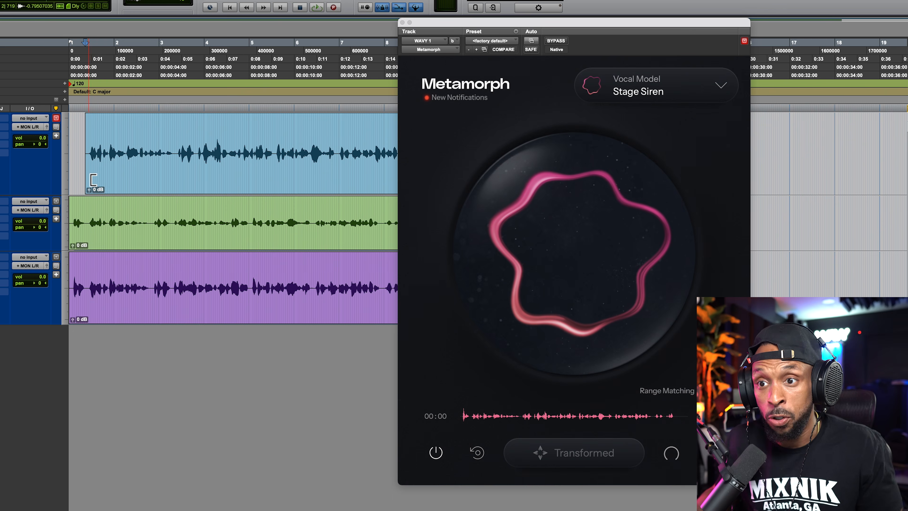
pyautogui.moveTo(92, 168); pyautogui.dragTo(95, 165)
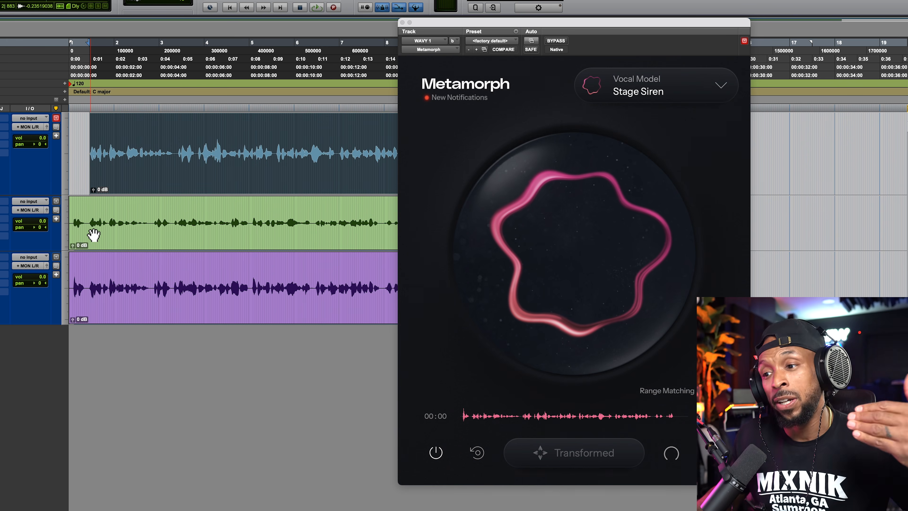
pyautogui.click(88, 221)
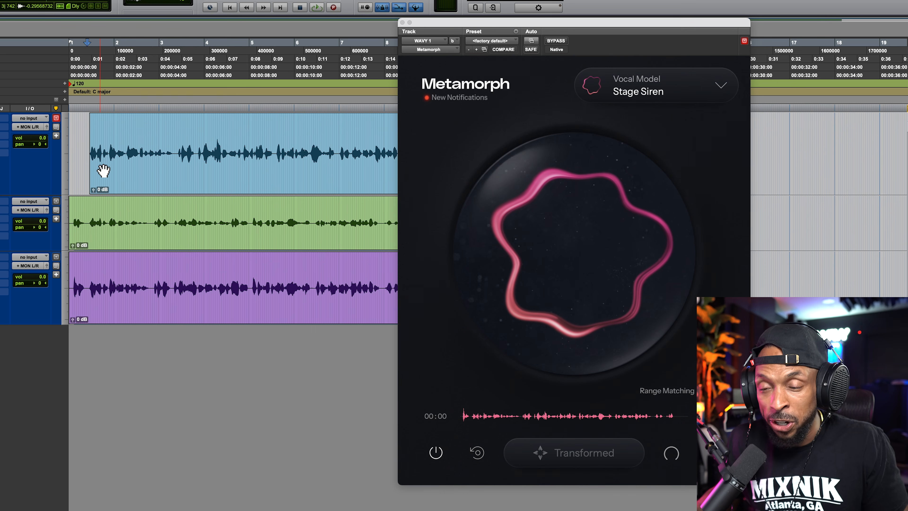
pyautogui.moveTo(100, 168); pyautogui.dragTo(174, 158)
# Step: Transform the vocal with the Crystal Heights model, place the result on a new track at the session start, and enlarge the collapsed green track
pyautogui.click(720, 85)
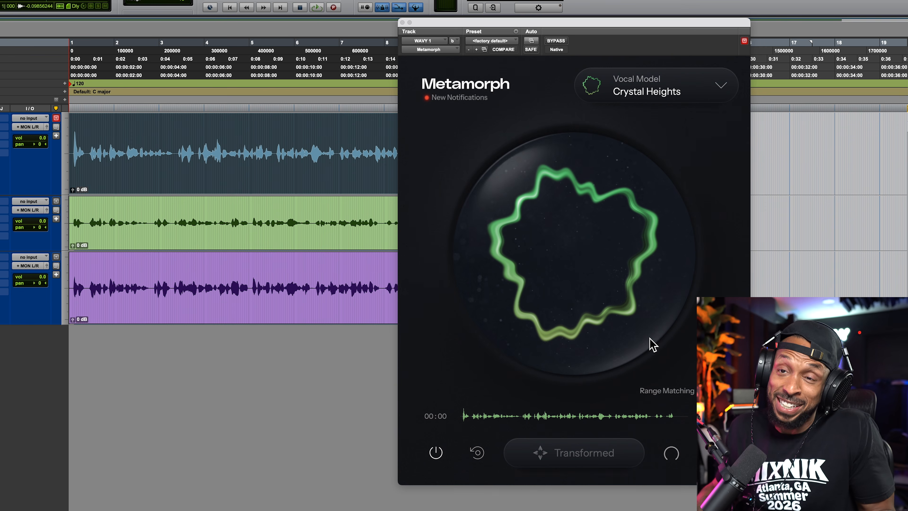
pyautogui.moveTo(559, 420); pyautogui.dragTo(73, 391)
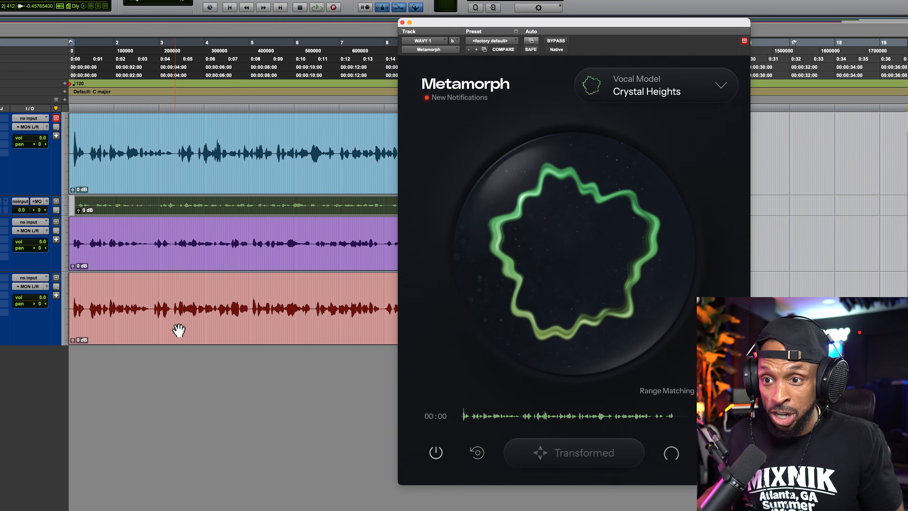
pyautogui.moveTo(171, 215); pyautogui.dragTo(126, 214)
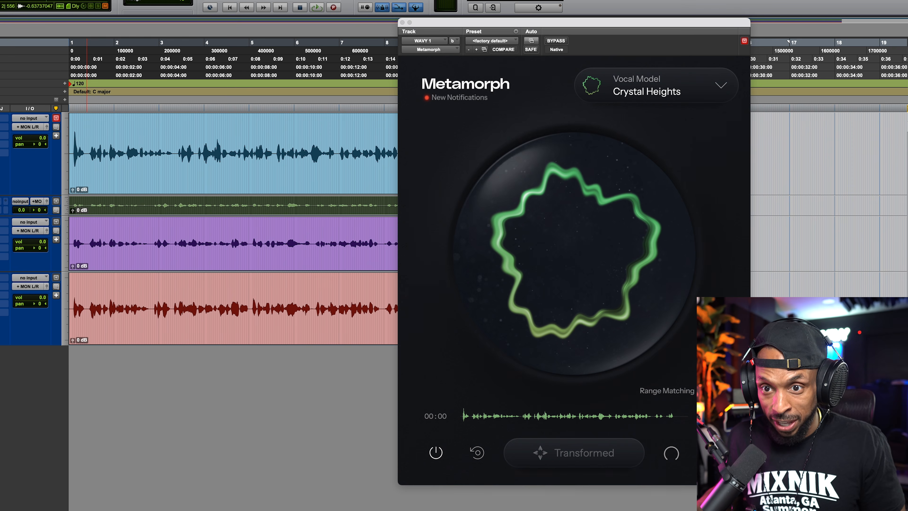
pyautogui.hotkey('ctrl', 'Up')
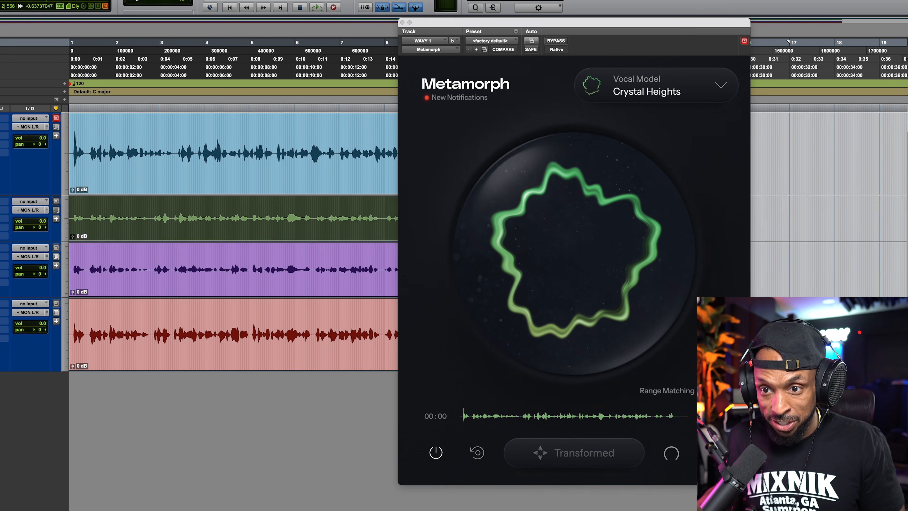
# Step: Delete the opening phrase, up to about 0.7 seconds, from the purple and red transformed clips
pyautogui.click(90, 210)
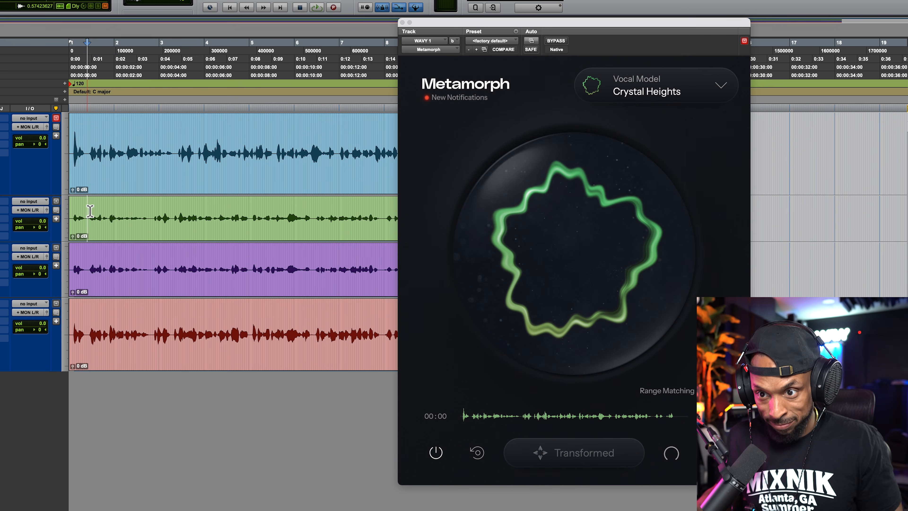
pyautogui.moveTo(86, 255); pyautogui.dragTo(35, 377)
pyautogui.press('Delete')
# Step: Delete the second phrase, from about 0.7 to 3.6 seconds, from the green and purple clips, leaving it only on the red track
pyautogui.moveTo(151, 272); pyautogui.dragTo(84, 287)
pyautogui.click(151, 311)
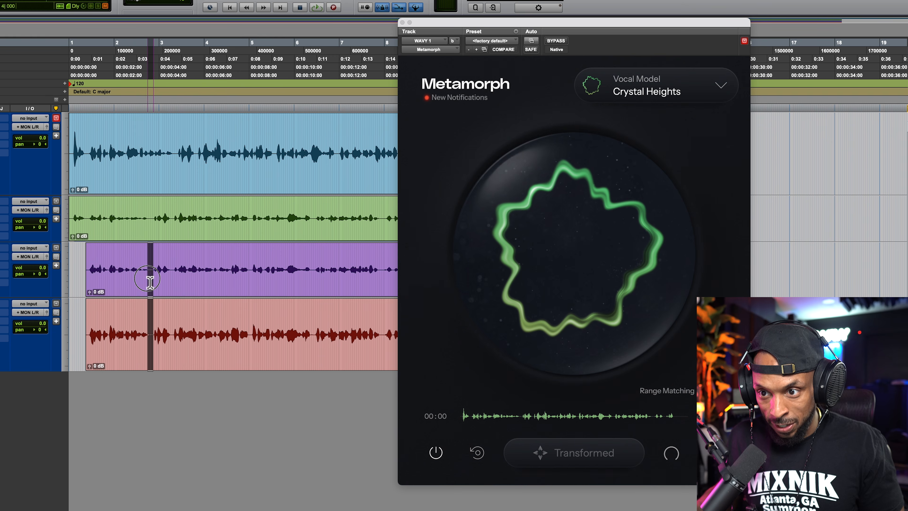
pyautogui.doubleClick(151, 265)
pyautogui.moveTo(151, 217); pyautogui.dragTo(86, 290)
pyautogui.press('Delete')
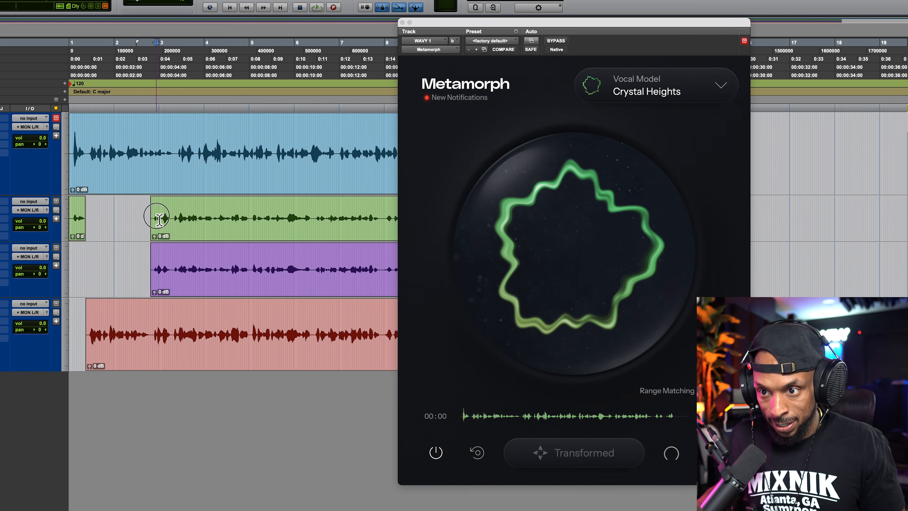
# Step: Play the arrangement from the start and trim the start of the second green clip to about 7 seconds
pyautogui.moveTo(159, 218); pyautogui.dragTo(176, 209)
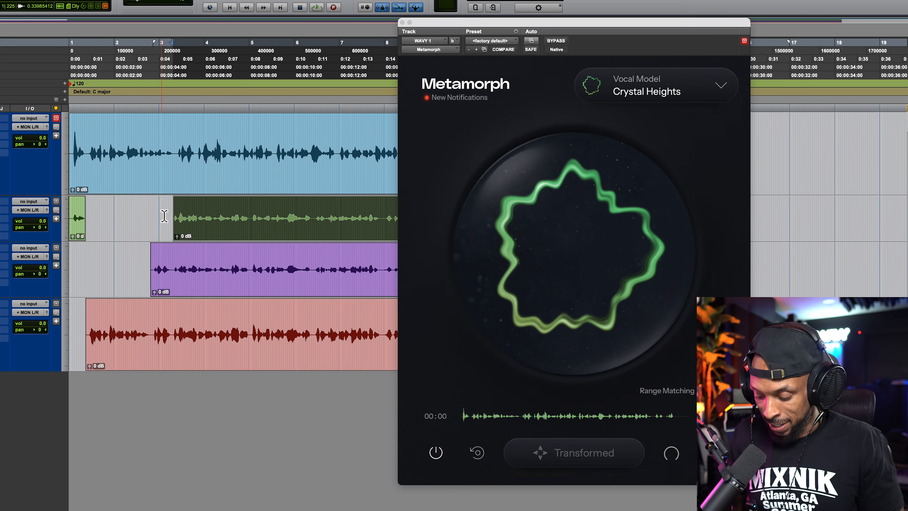
pyautogui.press('Return')
pyautogui.press('space')
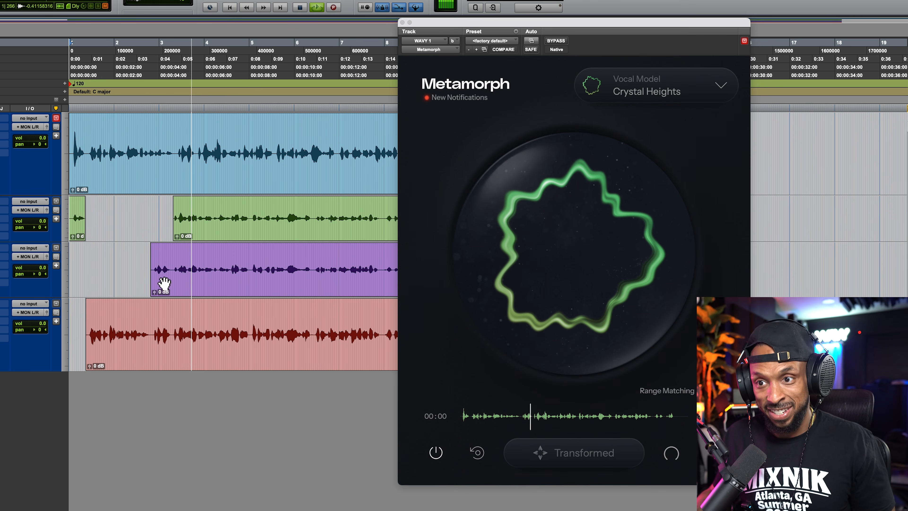
pyautogui.moveTo(177, 227); pyautogui.dragTo(233, 219)
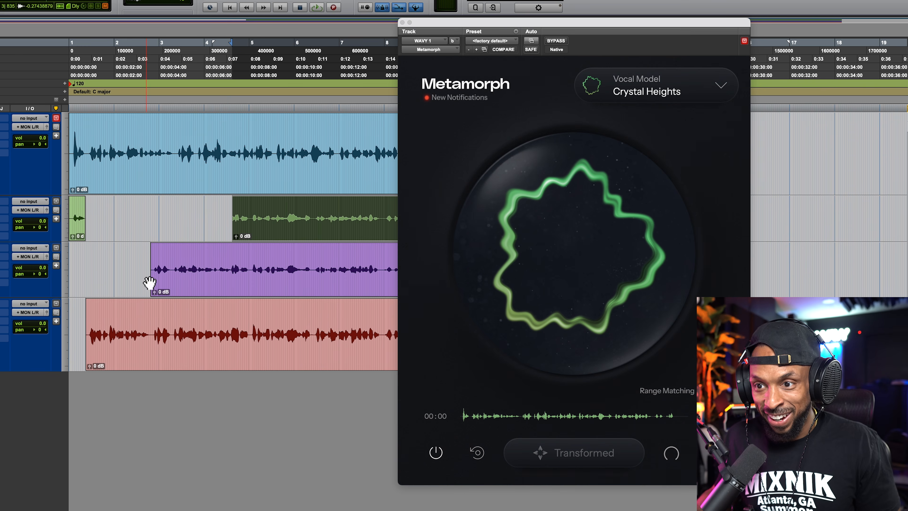
# Step: Delete the red clip's passage from just before bar 3 to bar 5, and play back the edited voices
pyautogui.moveTo(157, 327); pyautogui.dragTo(252, 324)
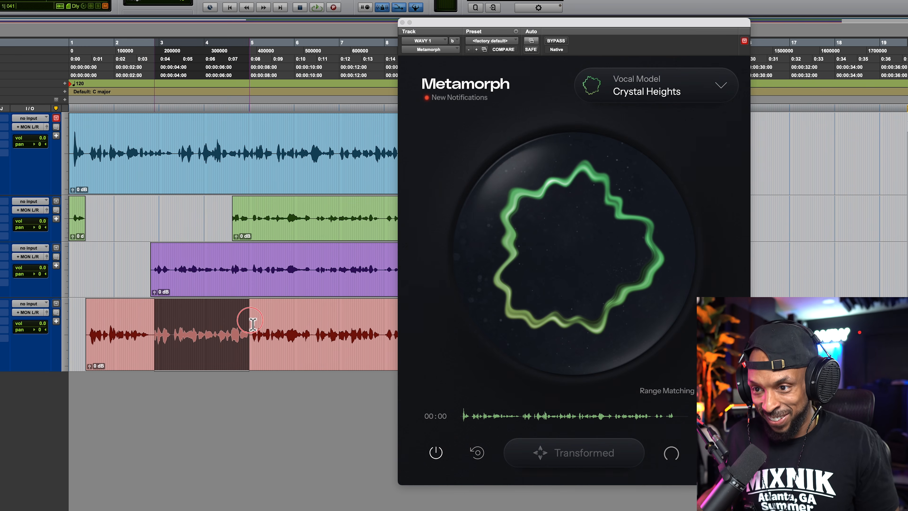
pyautogui.press('Delete')
pyautogui.press('space')
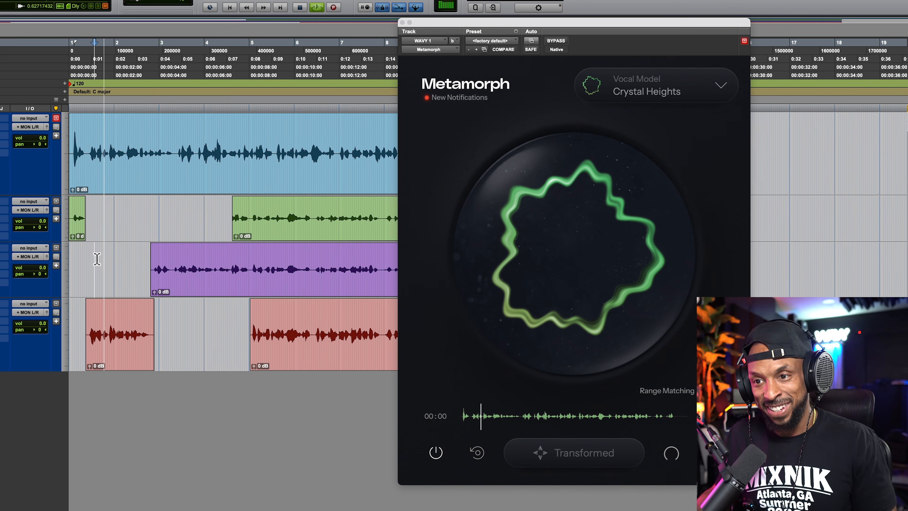
# Step: Delete the purple clip's passage from the start of the second green clip to shortly after bar 6
pyautogui.hscroll(3, 256, 247)
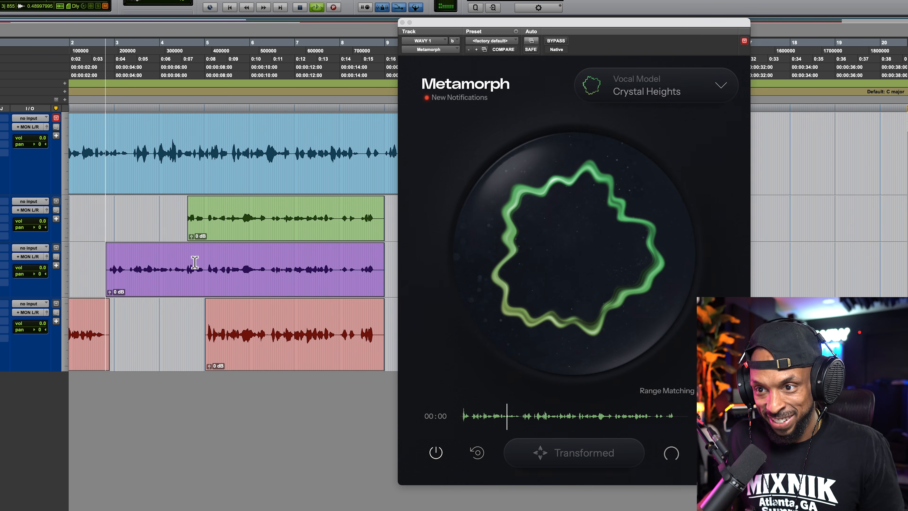
pyautogui.moveTo(186, 254); pyautogui.dragTo(267, 254)
pyautogui.press('Delete')
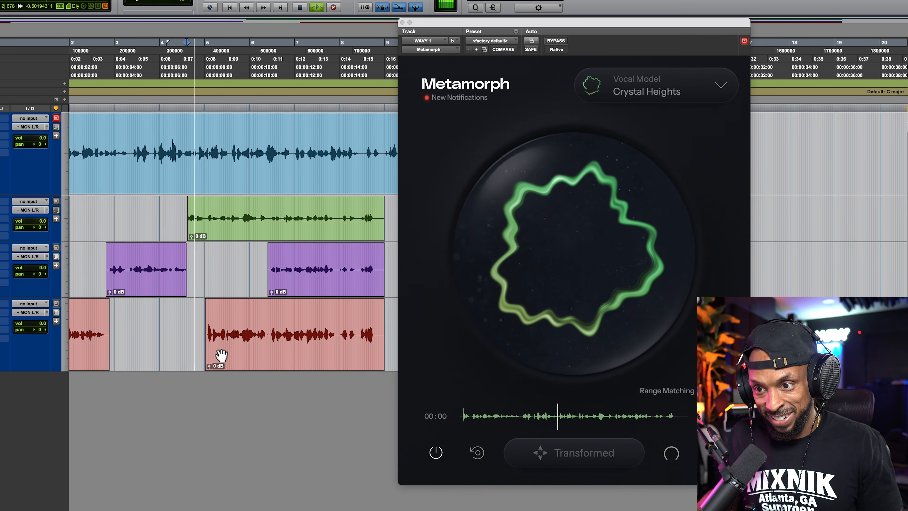
# Step: Trim the last red and purple clips to start just after bars 6 and 8, and cut the green clip off just after bar 6
pyautogui.moveTo(208, 339); pyautogui.dragTo(258, 323)
pyautogui.moveTo(276, 280); pyautogui.dragTo(346, 279)
pyautogui.moveTo(256, 220); pyautogui.dragTo(391, 229)
pyautogui.press('Delete')
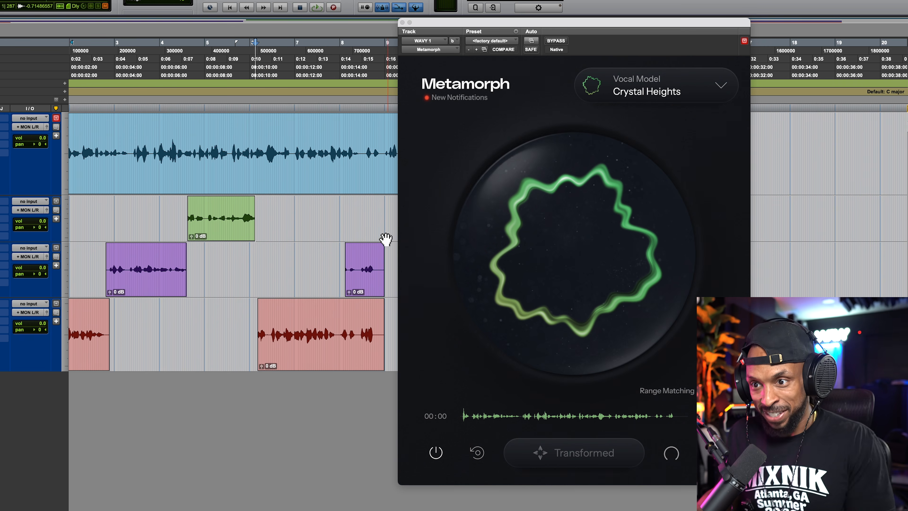
# Step: Extend the last red clip's start back to meet the end of the green clip, playing back the transition to check it
pyautogui.click(241, 258)
pyautogui.press('space')
pyautogui.moveTo(259, 354)
pyautogui.mouseDown()
pyautogui.moveTo(229, 355)
pyautogui.moveTo(260, 354)
pyautogui.mouseUp()
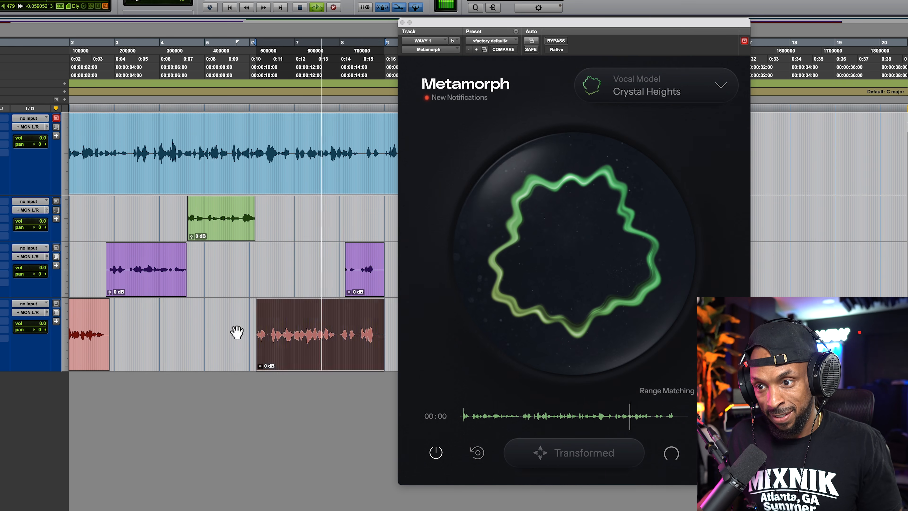
pyautogui.click(225, 315)
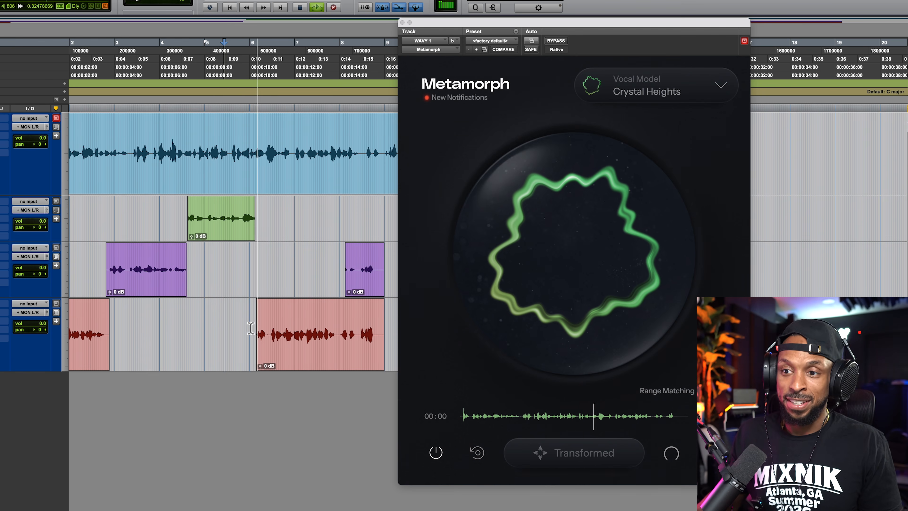
pyautogui.moveTo(264, 338); pyautogui.dragTo(259, 334)
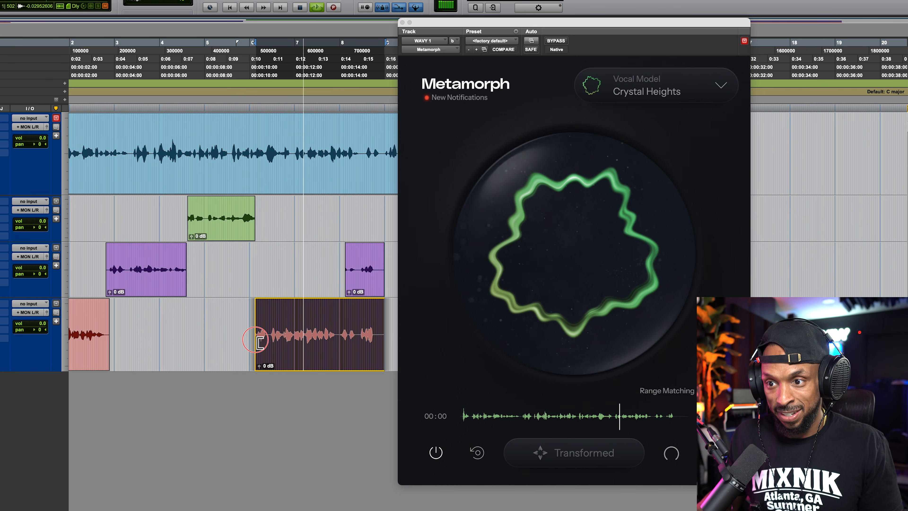
pyautogui.click(233, 319)
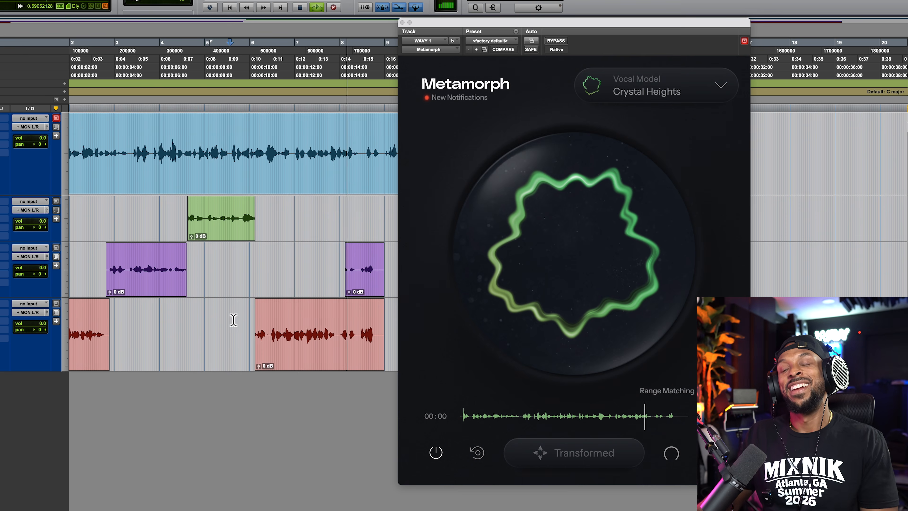
# Step: Cut the green clip off about midway through bar 5, bring back its last passage from just before bar 8, and play it back
pyautogui.press('space')
pyautogui.moveTo(253, 225); pyautogui.dragTo(229, 242)
pyautogui.click(338, 215)
pyautogui.press('Delete')
pyautogui.click(260, 219)
pyautogui.press('space')
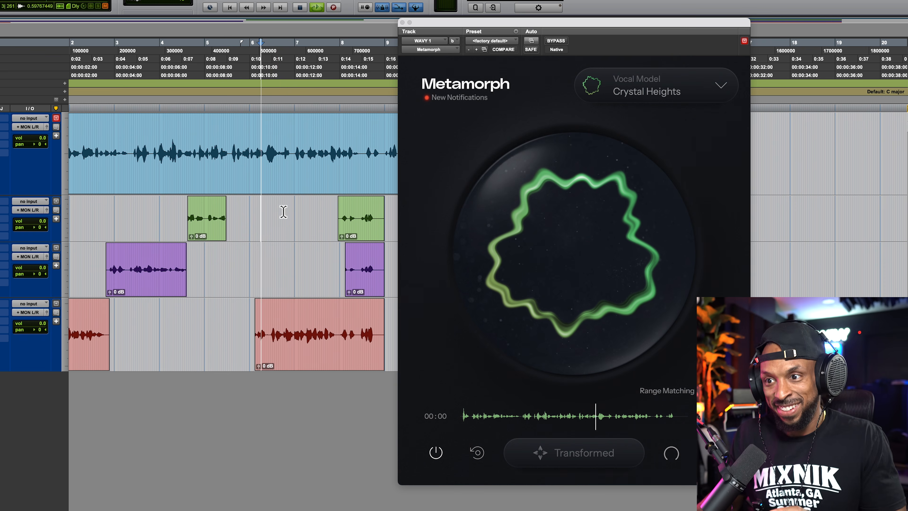
# Step: Trim the last green clip's start slightly later, just before bar 8, play back the transition, and close the Metamorph window
pyautogui.moveTo(338, 225); pyautogui.dragTo(339, 224)
pyautogui.click(334, 215)
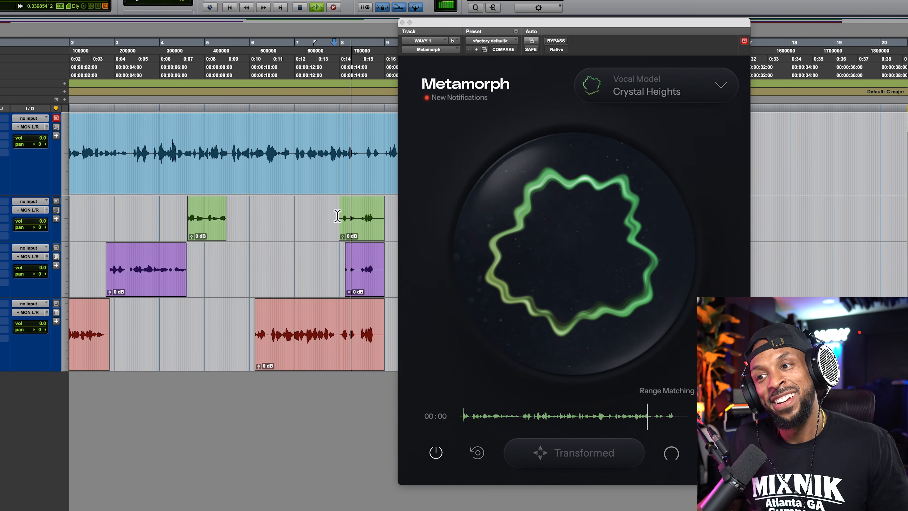
pyautogui.press('space')
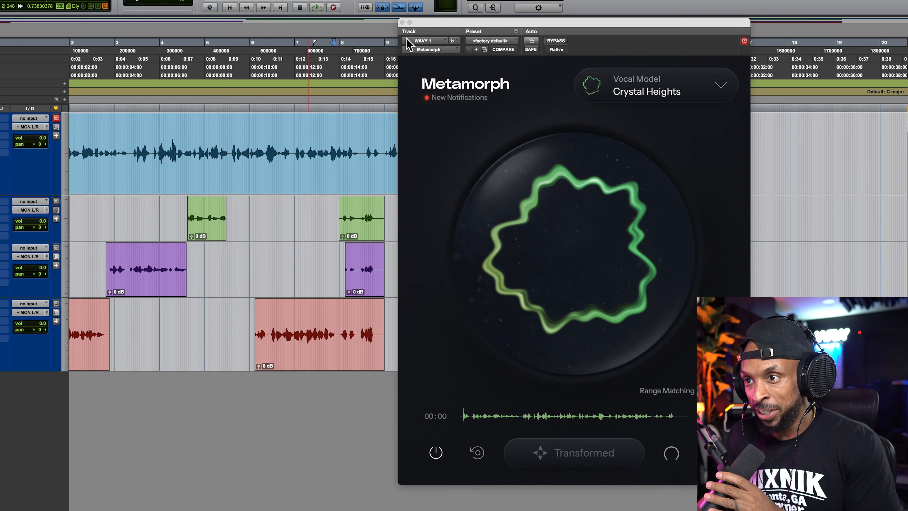
pyautogui.click(403, 23)
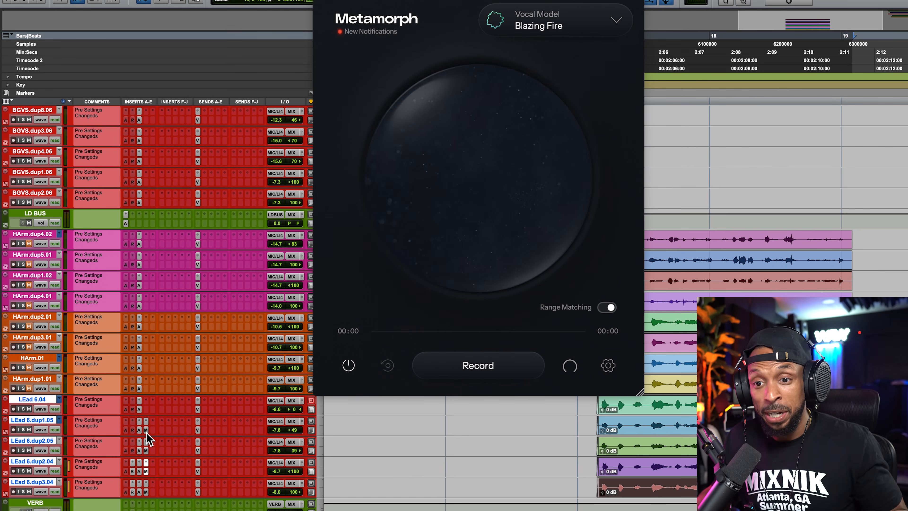
# Step: Open Metamorph on the LEad 6.dup1.05 track and record its vocal clip into the plug-in
pyautogui.click(146, 431)
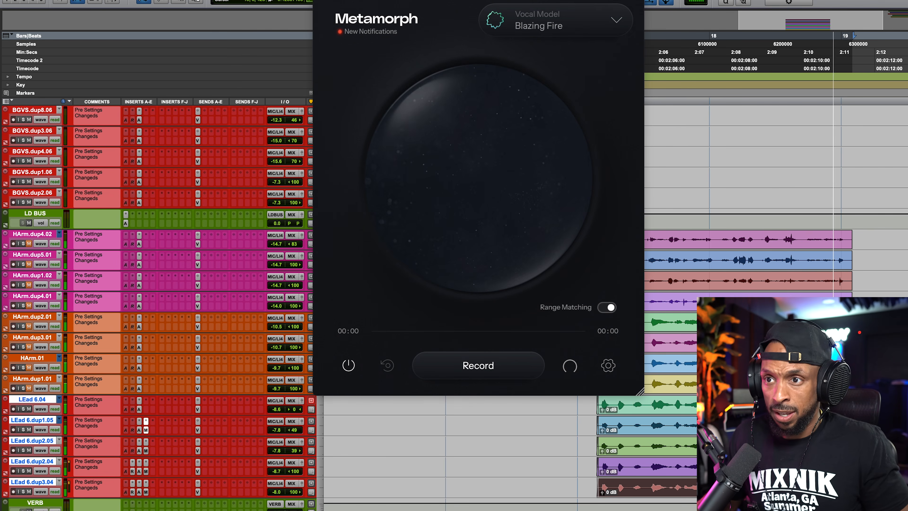
pyautogui.moveTo(478, 0); pyautogui.dragTo(452, 1)
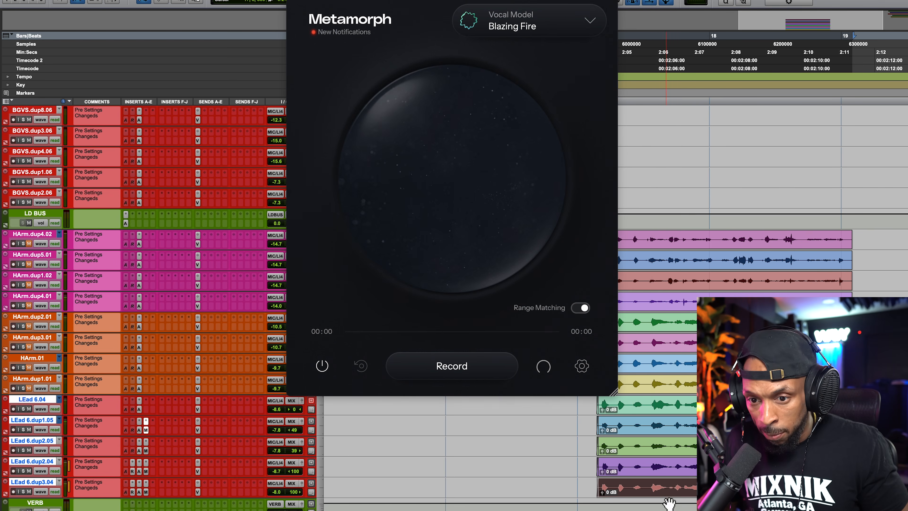
pyautogui.click(147, 430)
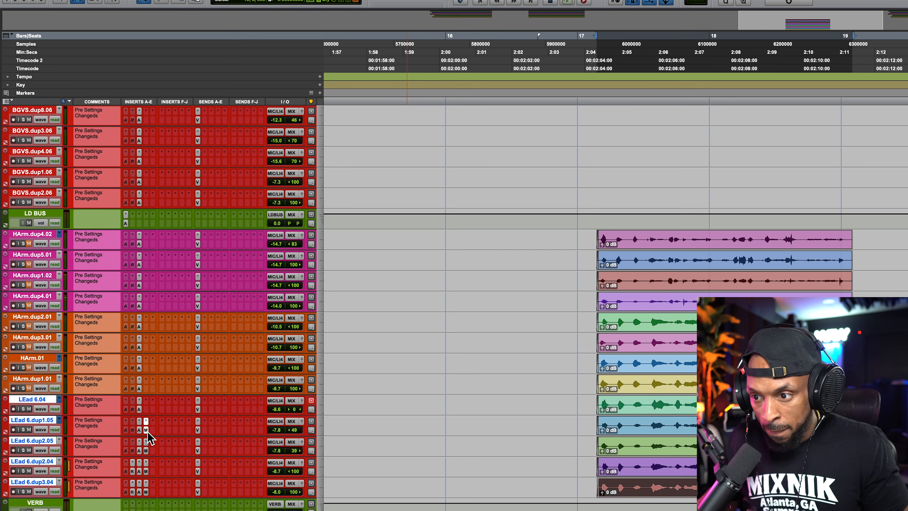
pyautogui.click(146, 430)
pyautogui.click(459, 368)
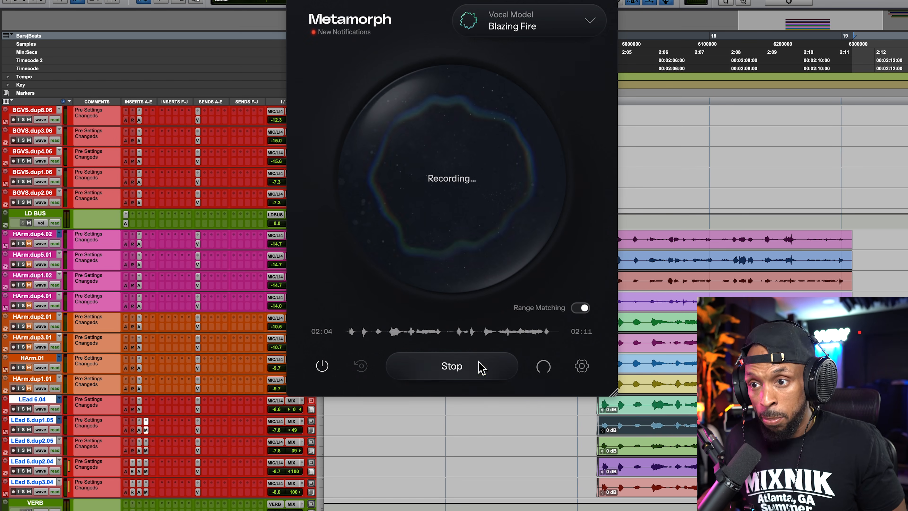
pyautogui.click(481, 367)
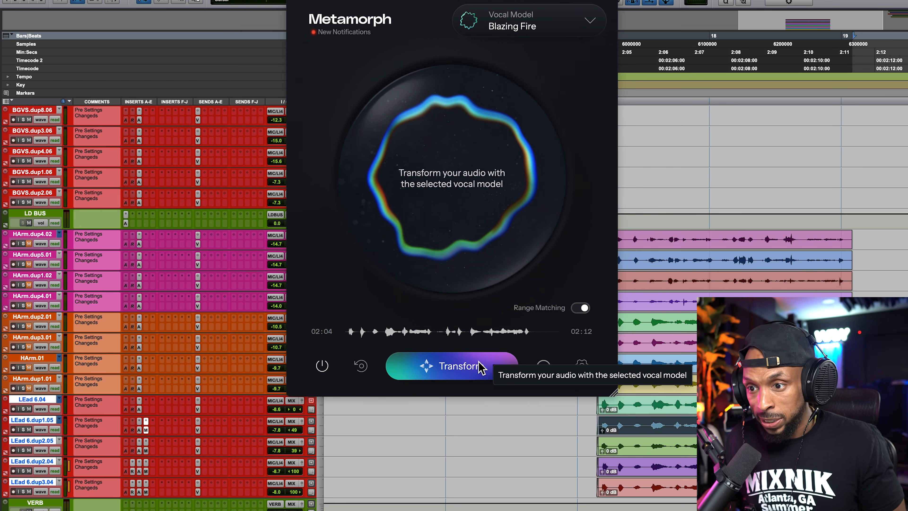
# Step: Choose the Crystal Heights vocal model and transform the recorded LEad 6.dup1.05 vocal with it
pyautogui.click(586, 20)
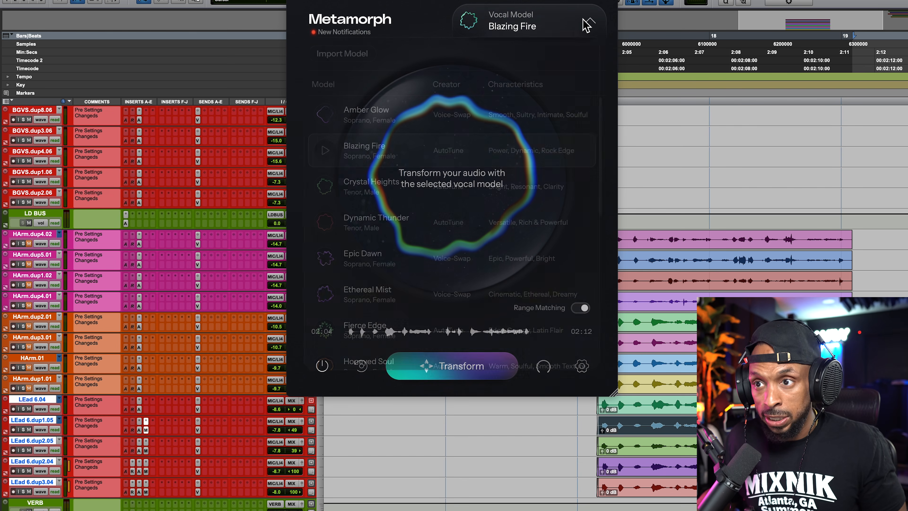
pyautogui.click(329, 187)
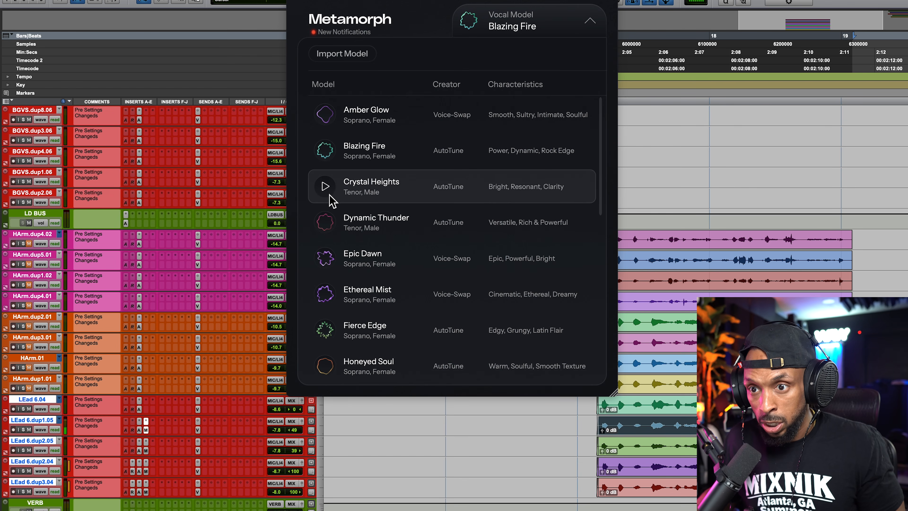
pyautogui.click(399, 188)
pyautogui.click(466, 371)
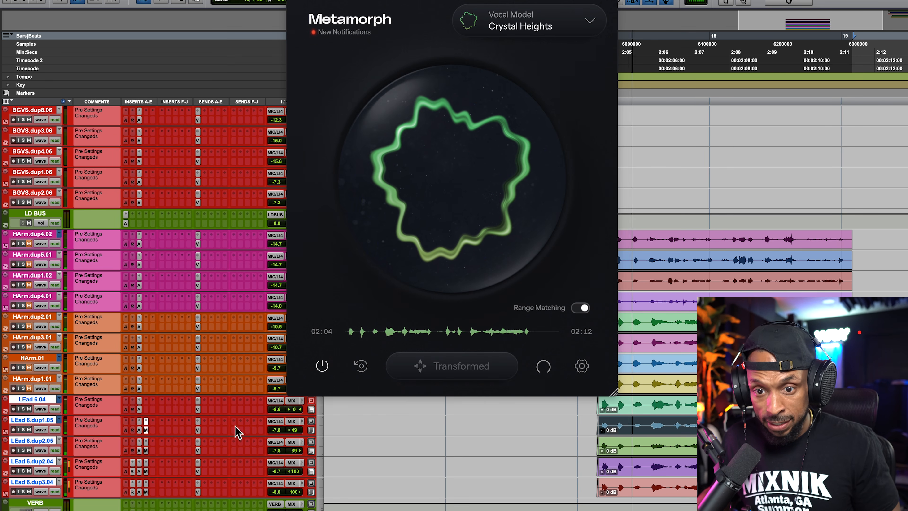
# Step: Solo LEad 6.dup1.05, transform its vocal again with Range Matching turned off, and play back the result
pyautogui.click(25, 429)
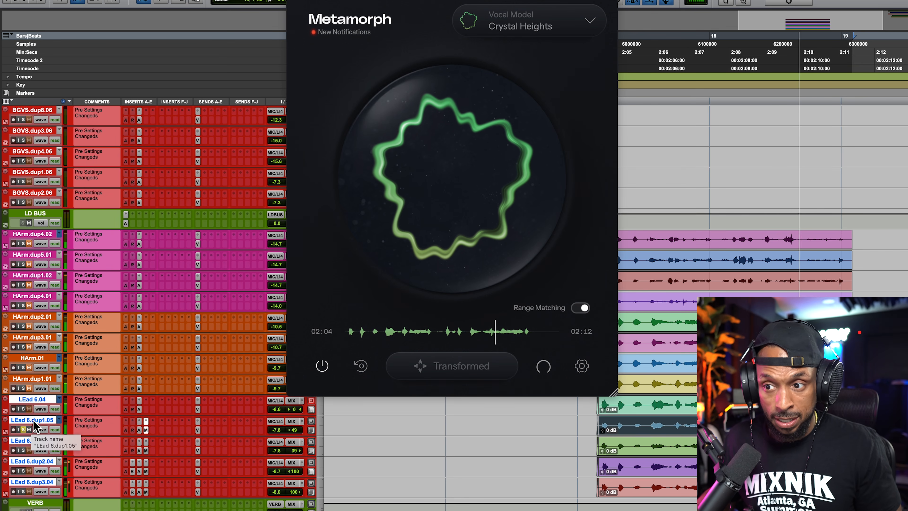
pyautogui.click(588, 309)
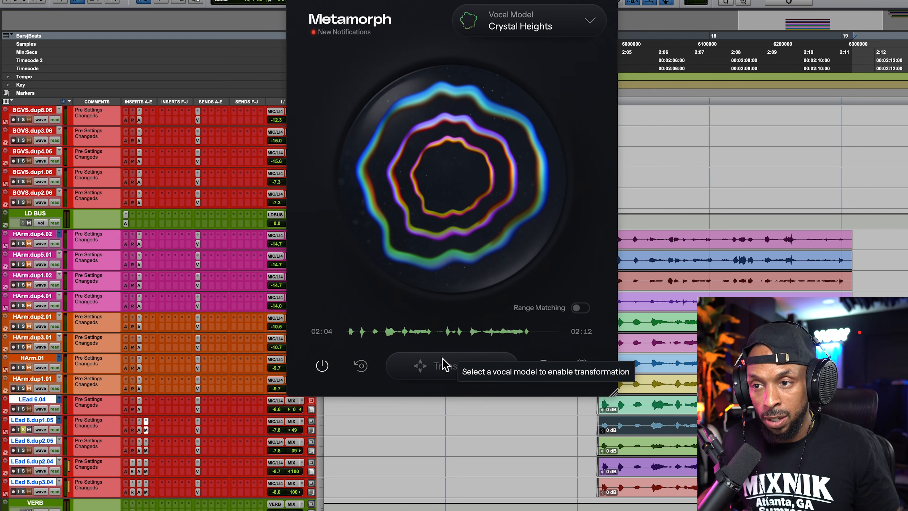
pyautogui.press('space')
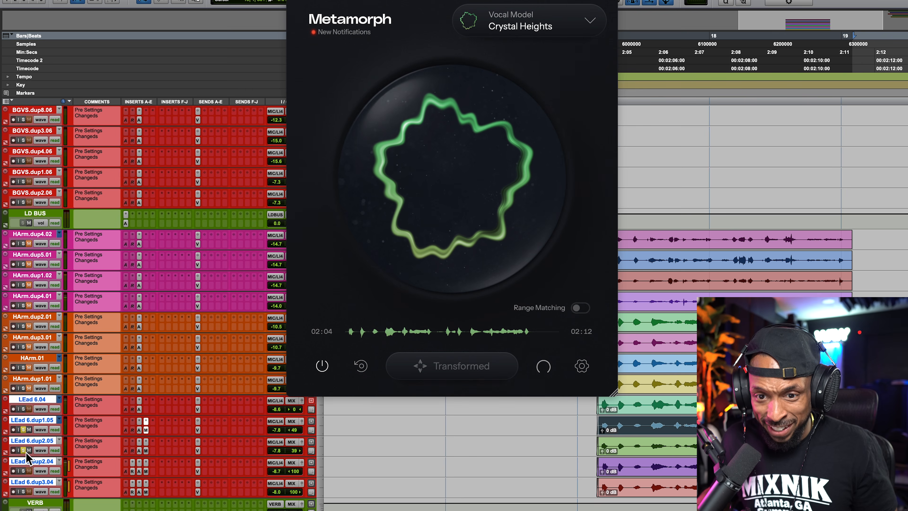
# Step: Solo only LEad 6.dup2.05, capture its vocal in Metamorph, and transform it with the Epic Dawn model
pyautogui.click(24, 430)
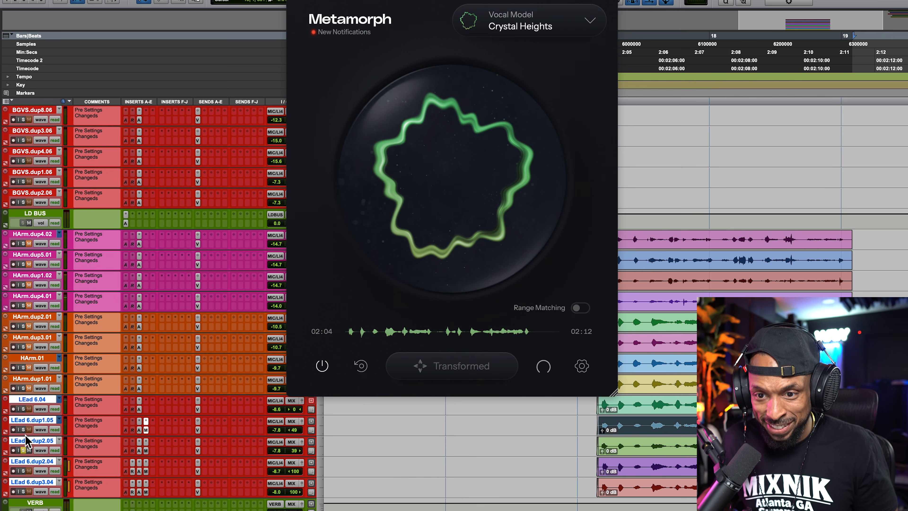
pyautogui.click(147, 452)
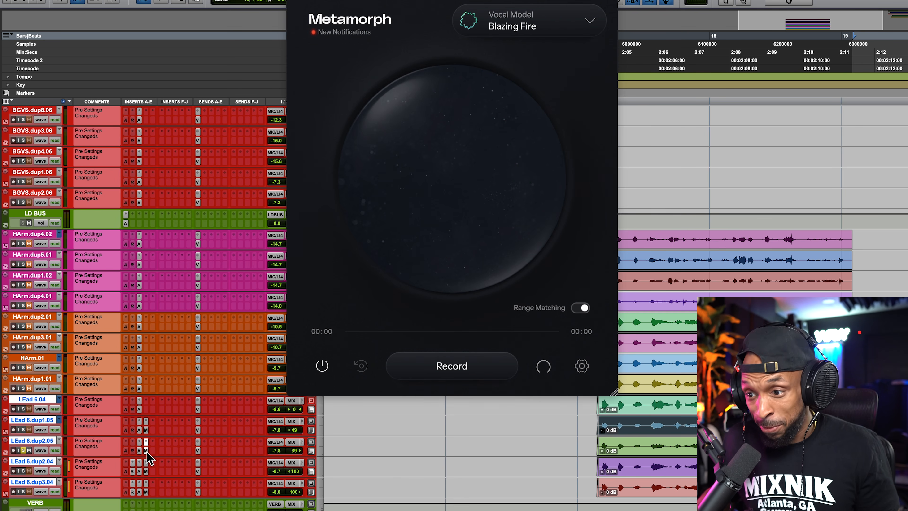
pyautogui.press('space')
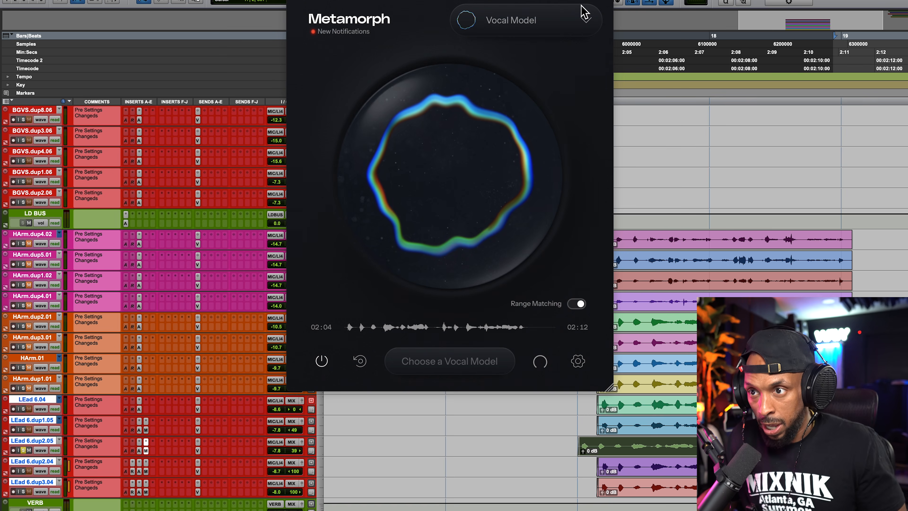
pyautogui.click(583, 15)
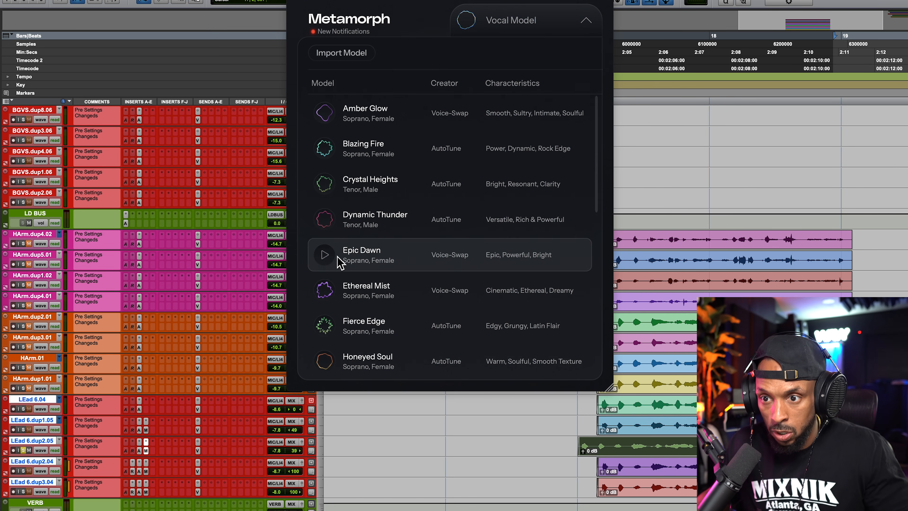
pyautogui.click(322, 260)
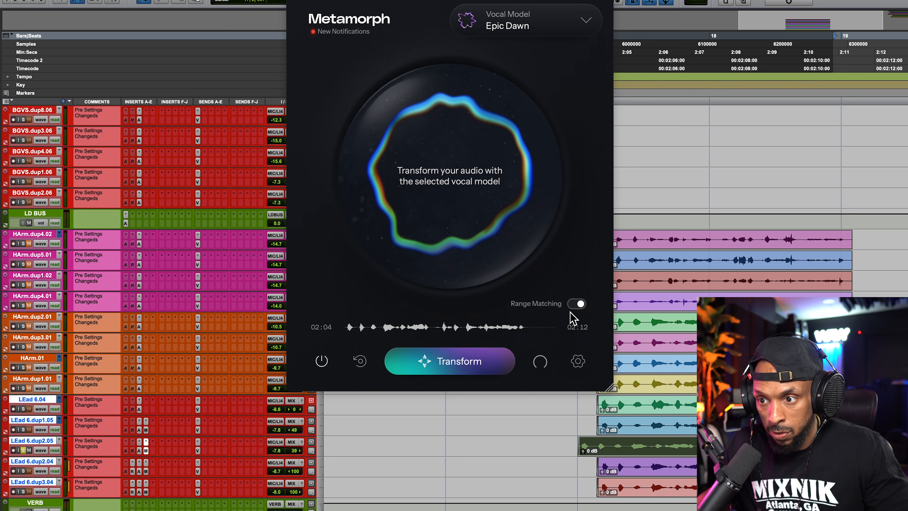
pyautogui.click(474, 364)
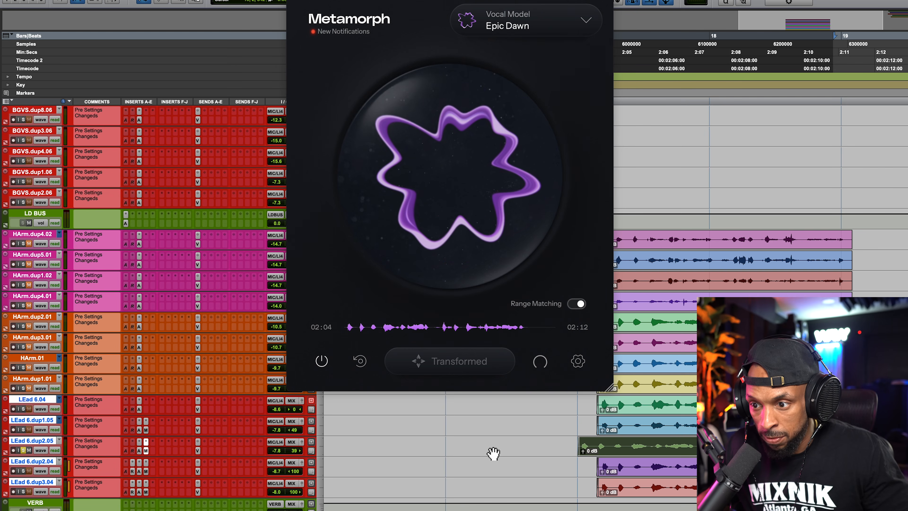
# Step: Trim the LEad 6.dup2.05 clip's start to line up with the other lead clips, and play it with LEad 6.dup1.05 soloed too
pyautogui.moveTo(619, 457); pyautogui.dragTo(639, 451)
pyautogui.press('space')
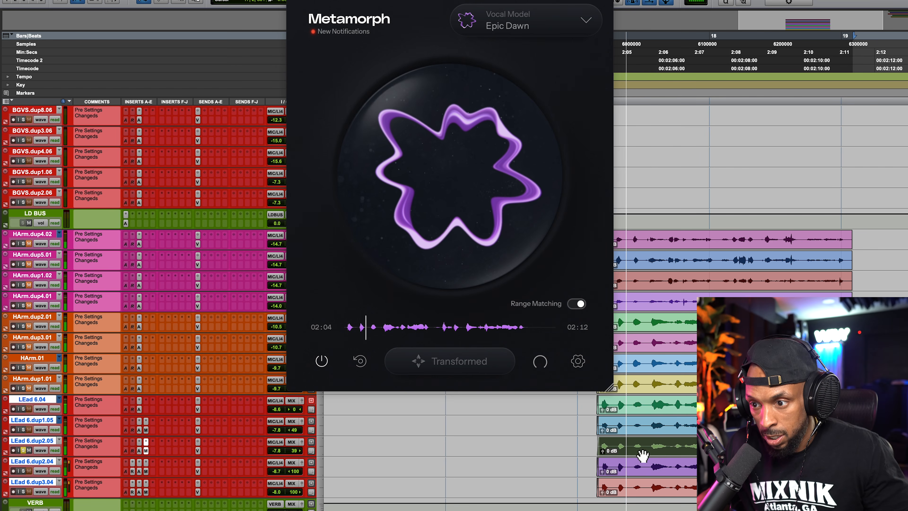
pyautogui.click(23, 430)
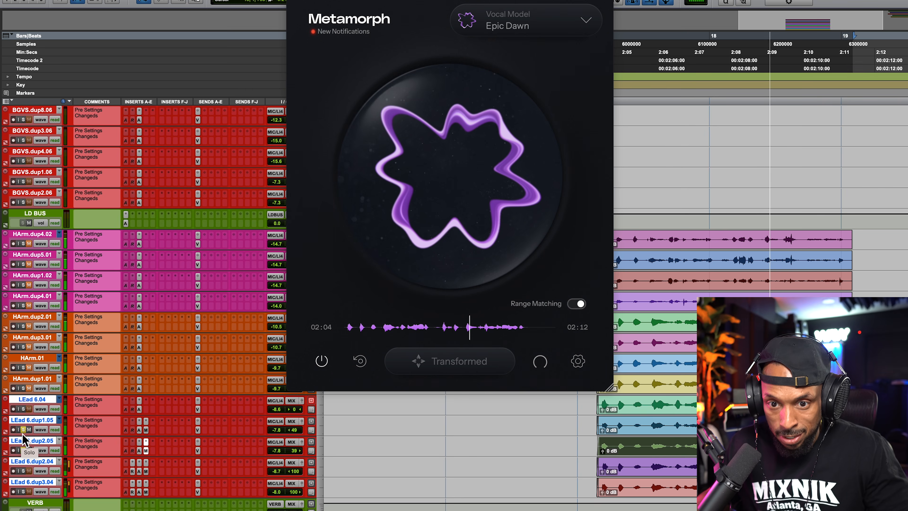
pyautogui.press('space')
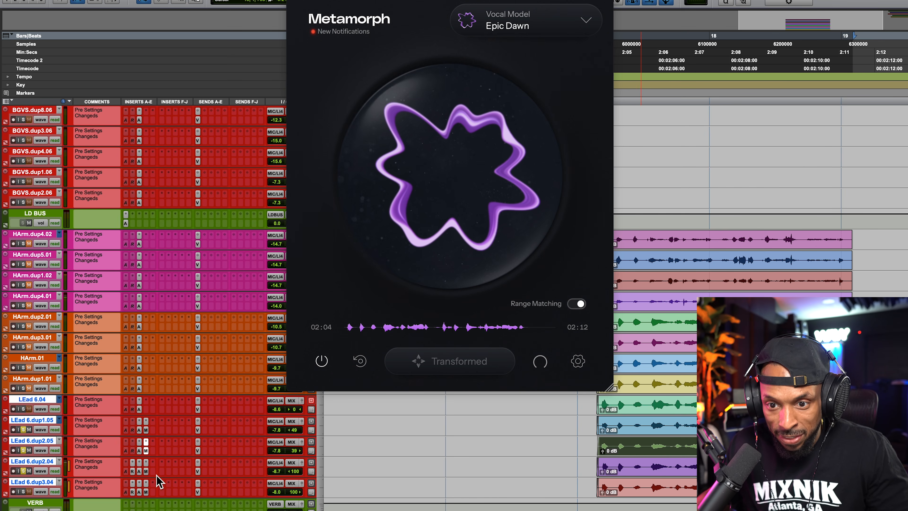
# Step: Capture and transform the LEad 6.dup2.04 and LEad 6.dup3.04 vocals in Metamorph, using Epic Dawn for LEad 6.dup3.04
pyautogui.doubleClick(667, 473)
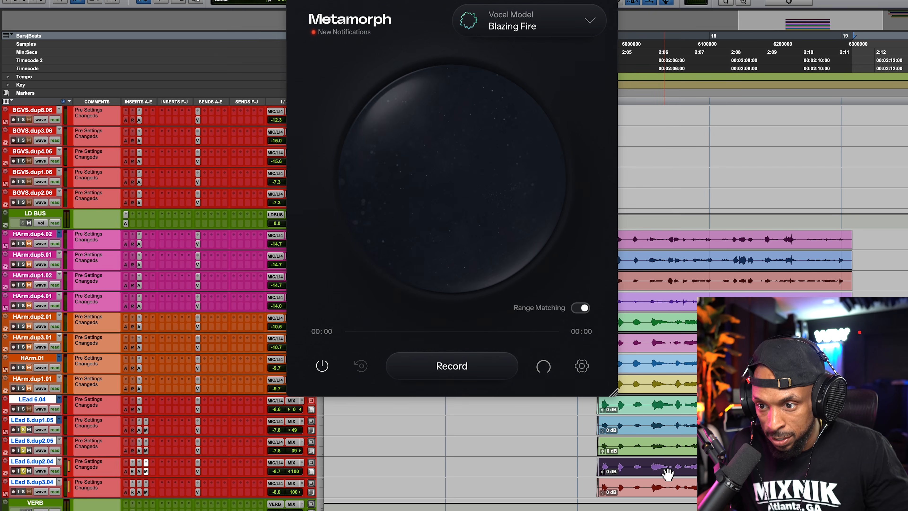
pyautogui.click(572, 212)
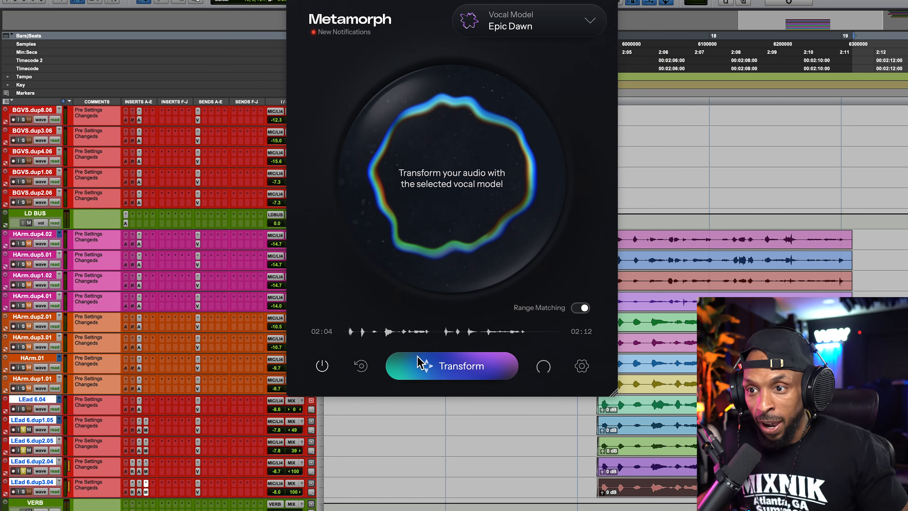
pyautogui.click(460, 376)
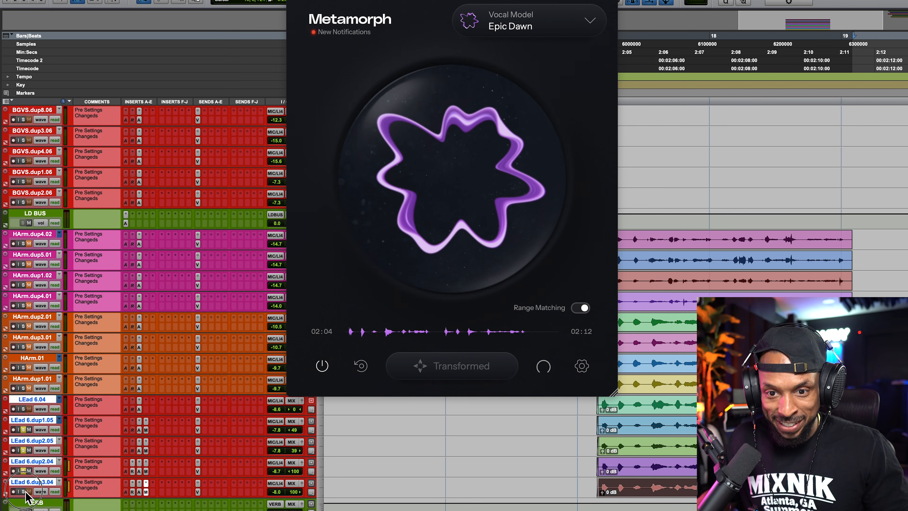
# Step: Play back the soloed lead doubles together, first alone and again with LEad 6.04 soloed as well
pyautogui.press('space')
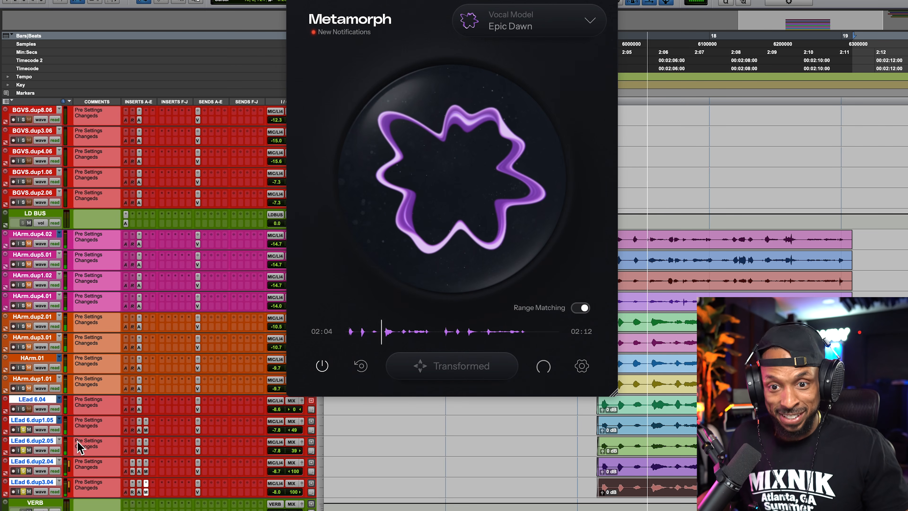
pyautogui.click(24, 410)
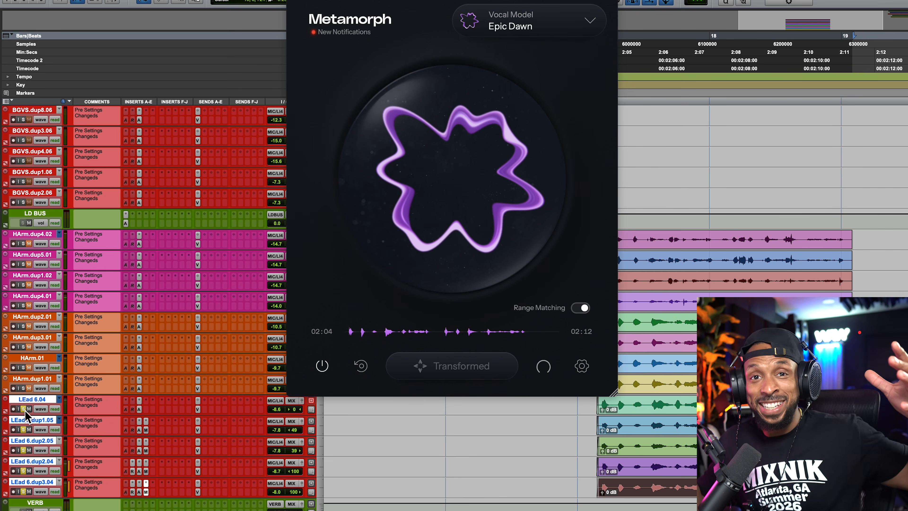
pyautogui.press('space')
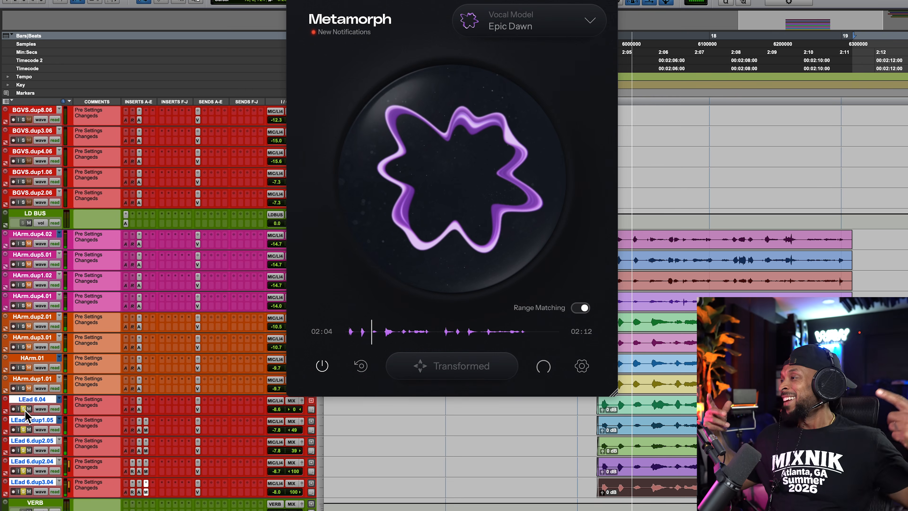